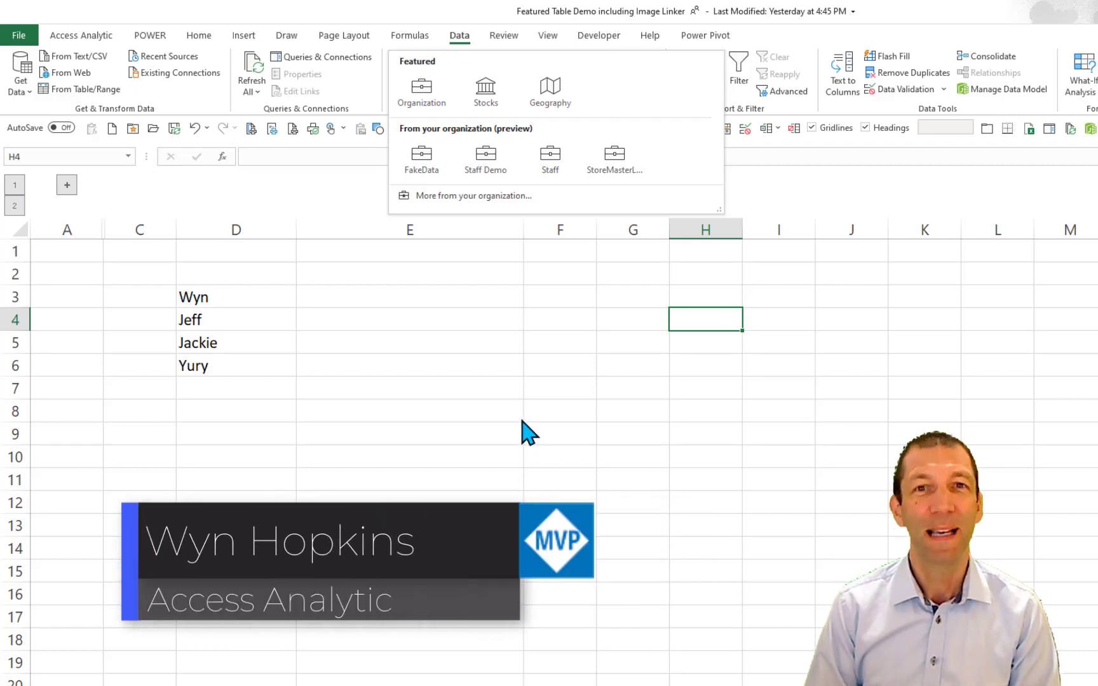
- Convert the four names in D3:D6 to the Staff Demo data type
click(279, 344)
click(245, 299)
drag(243, 338, 248, 365)
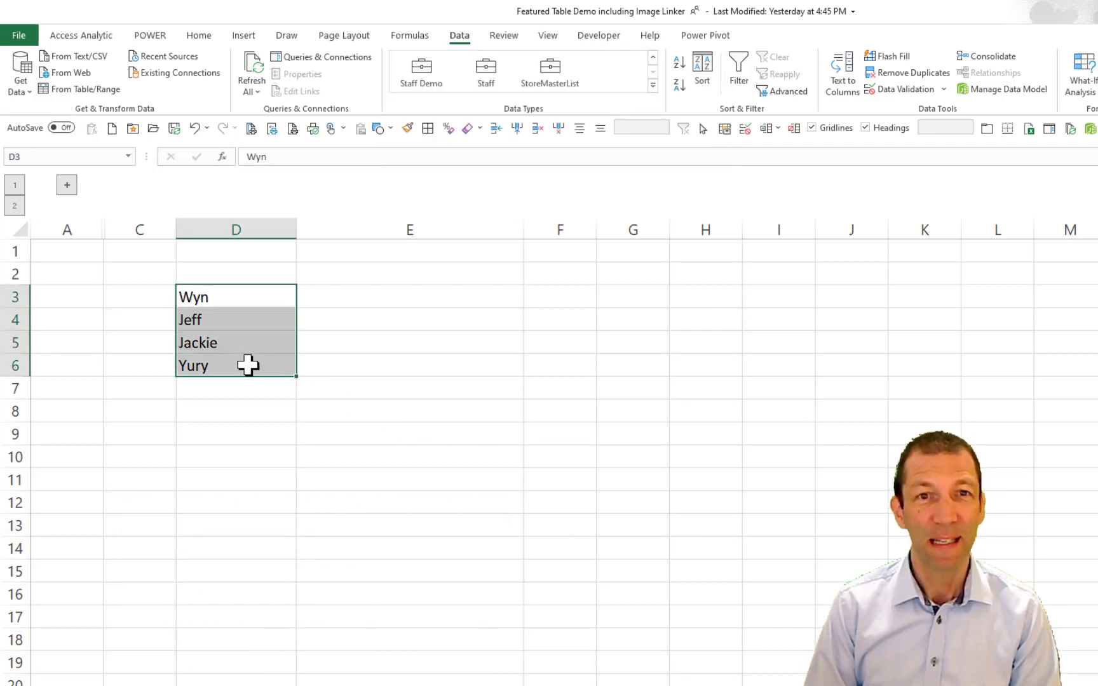
click(424, 76)
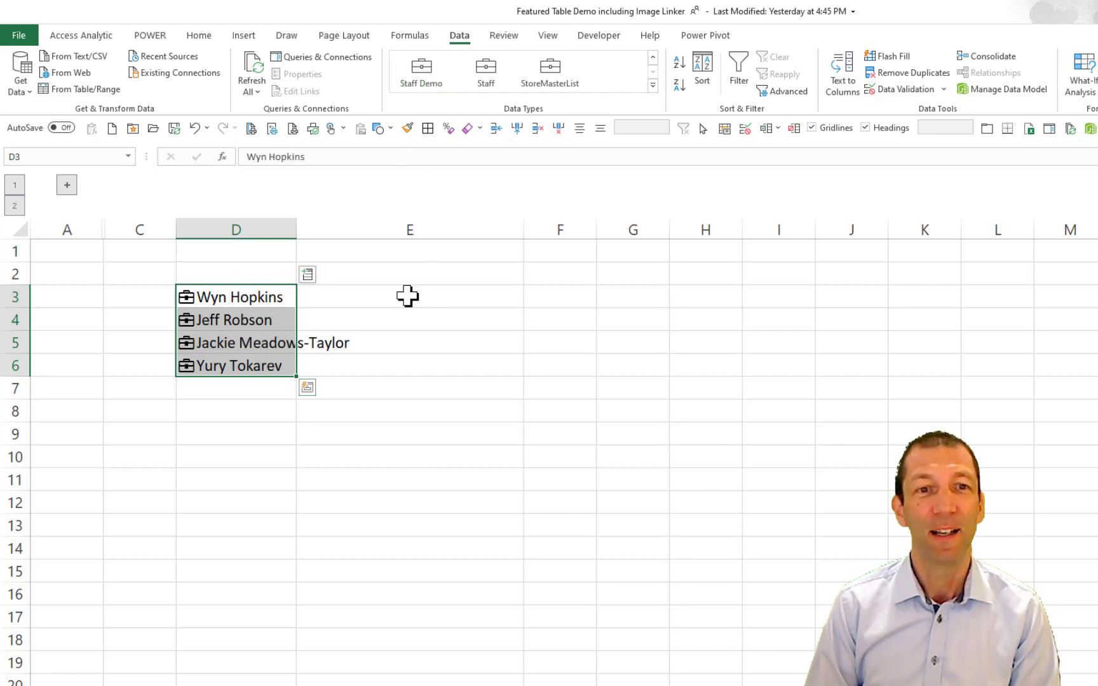
- Insert each person's Lived in, LinkedIn URL and Office fields next to the names
click(307, 274)
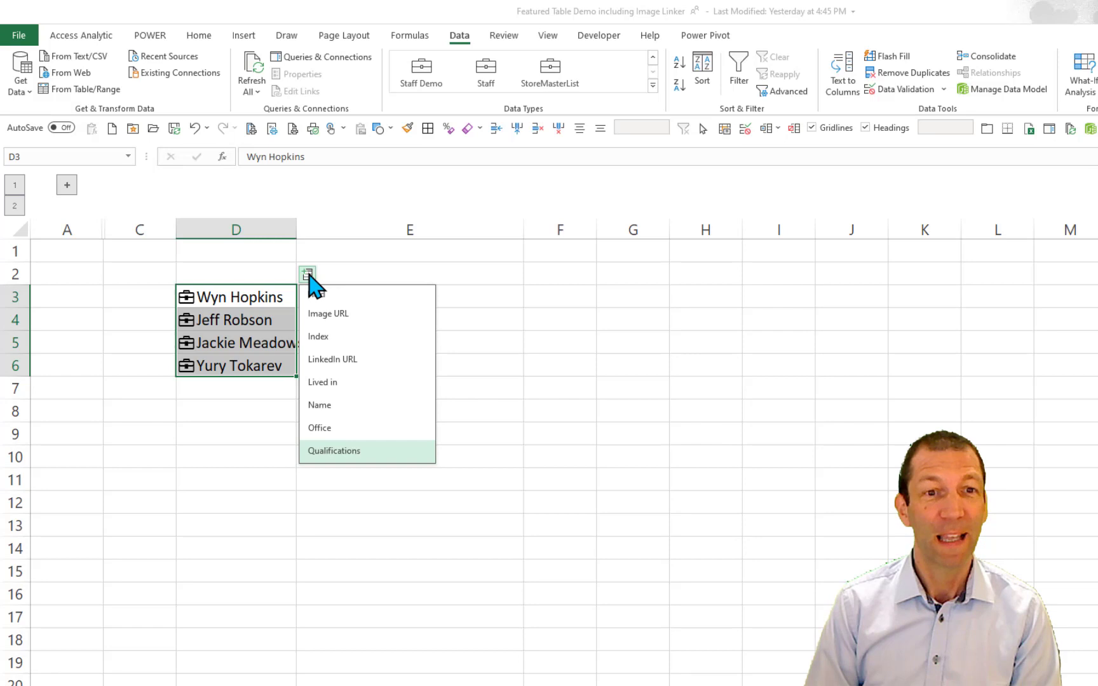
click(351, 384)
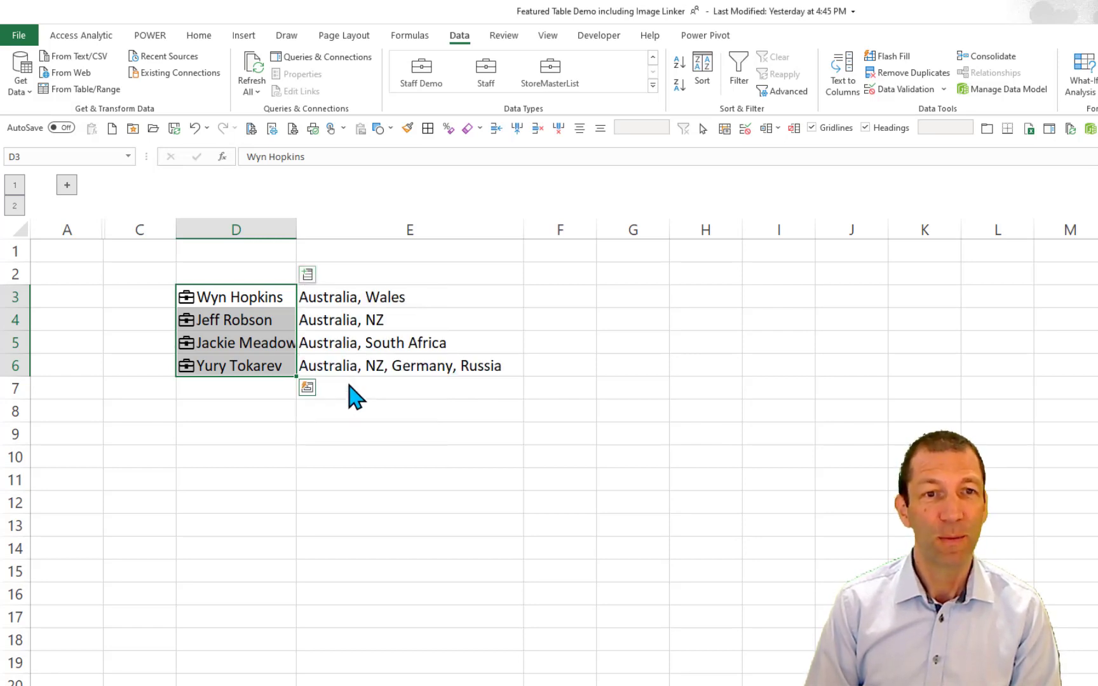
click(307, 274)
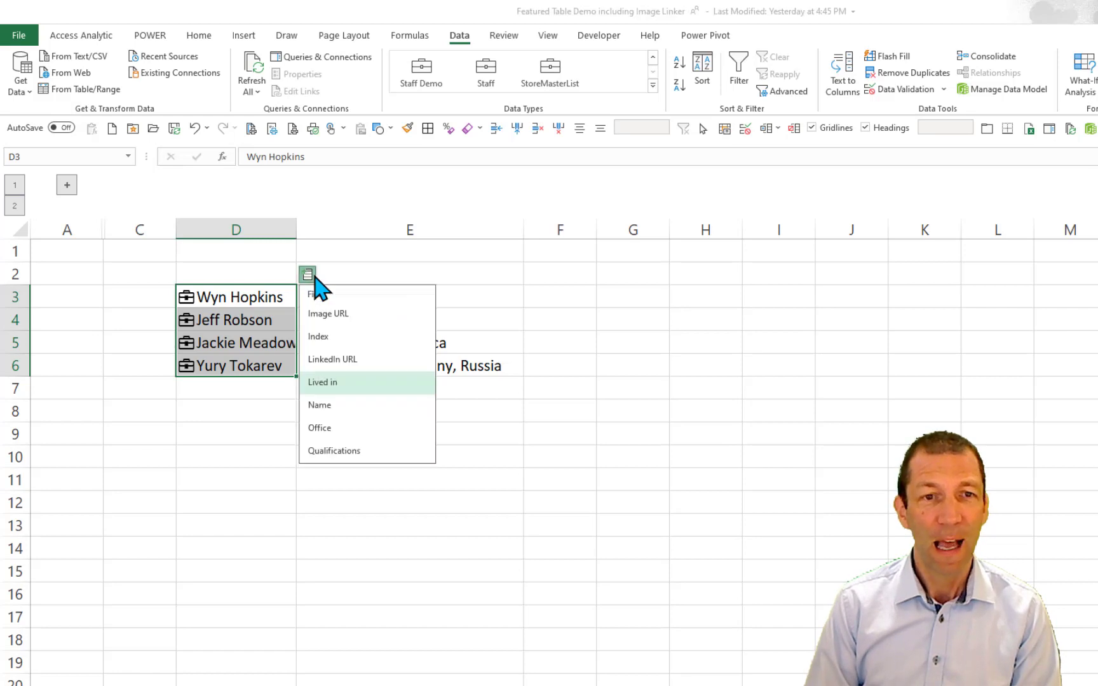
click(339, 360)
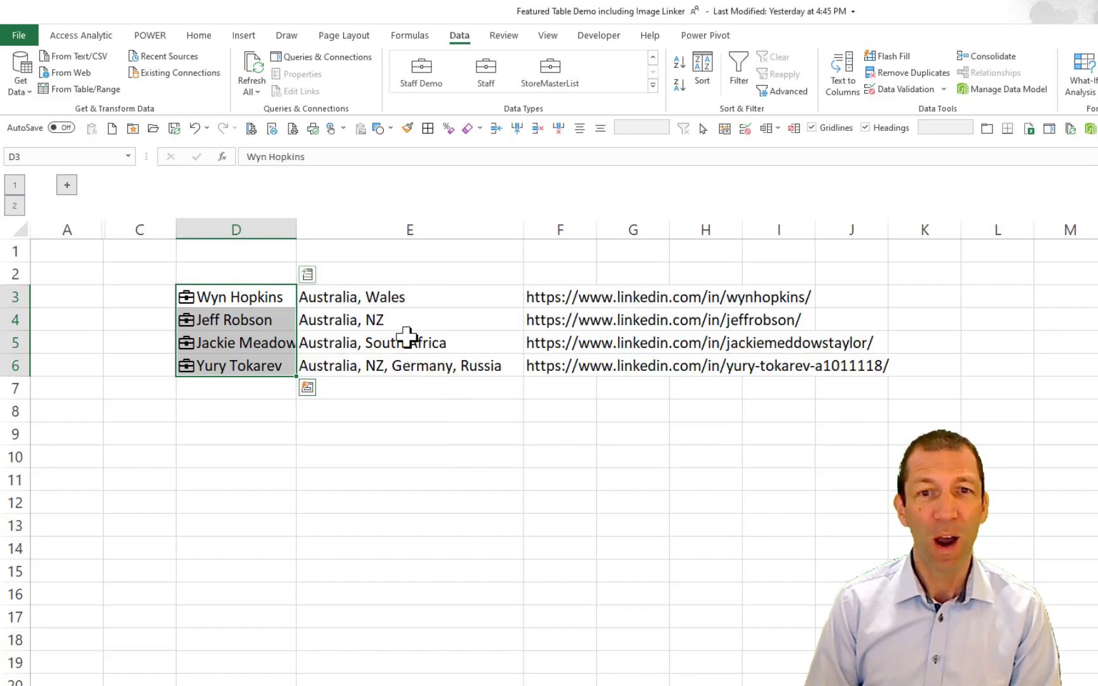
click(309, 275)
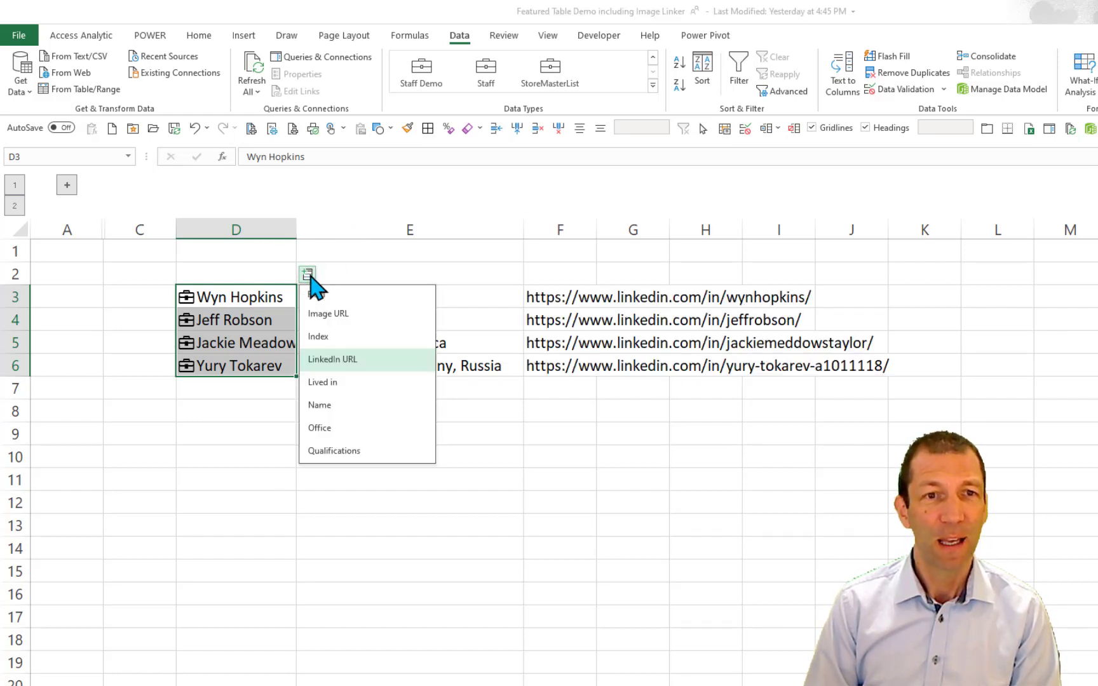
click(345, 429)
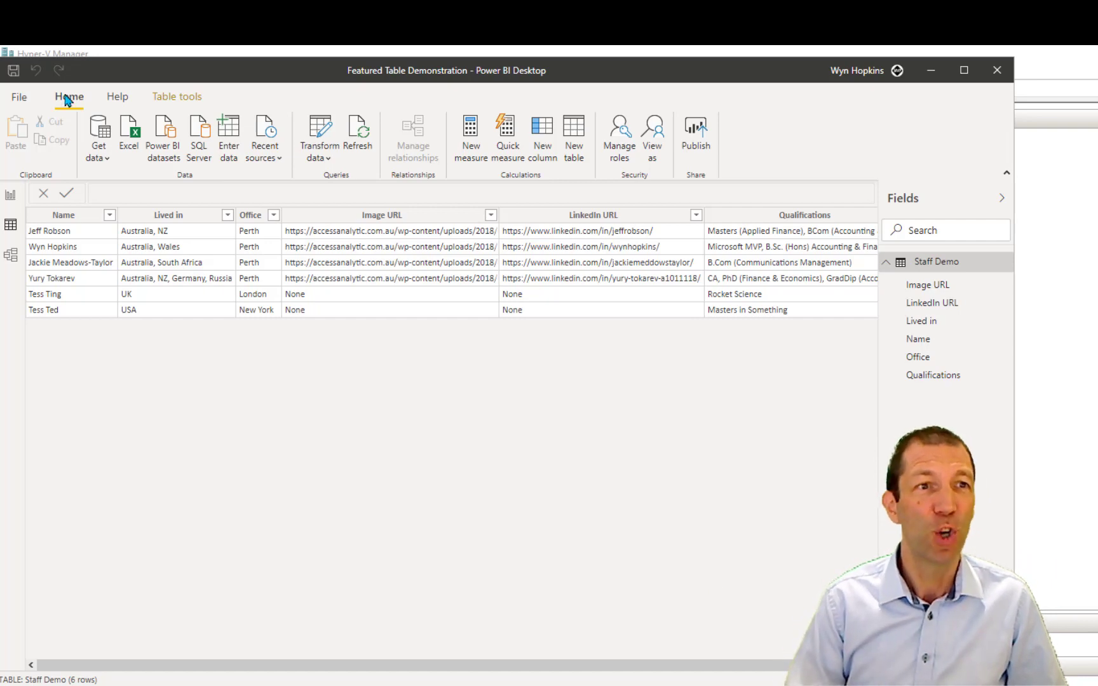
- Open the Options dialog from File > Options and settings
click(23, 98)
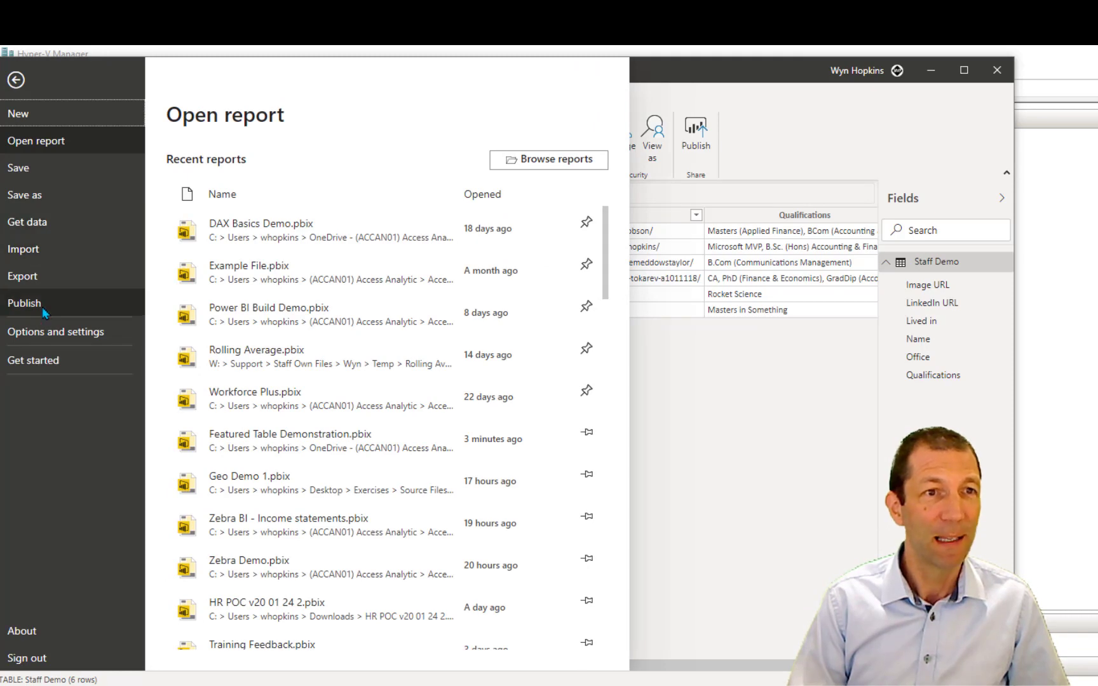
click(50, 337)
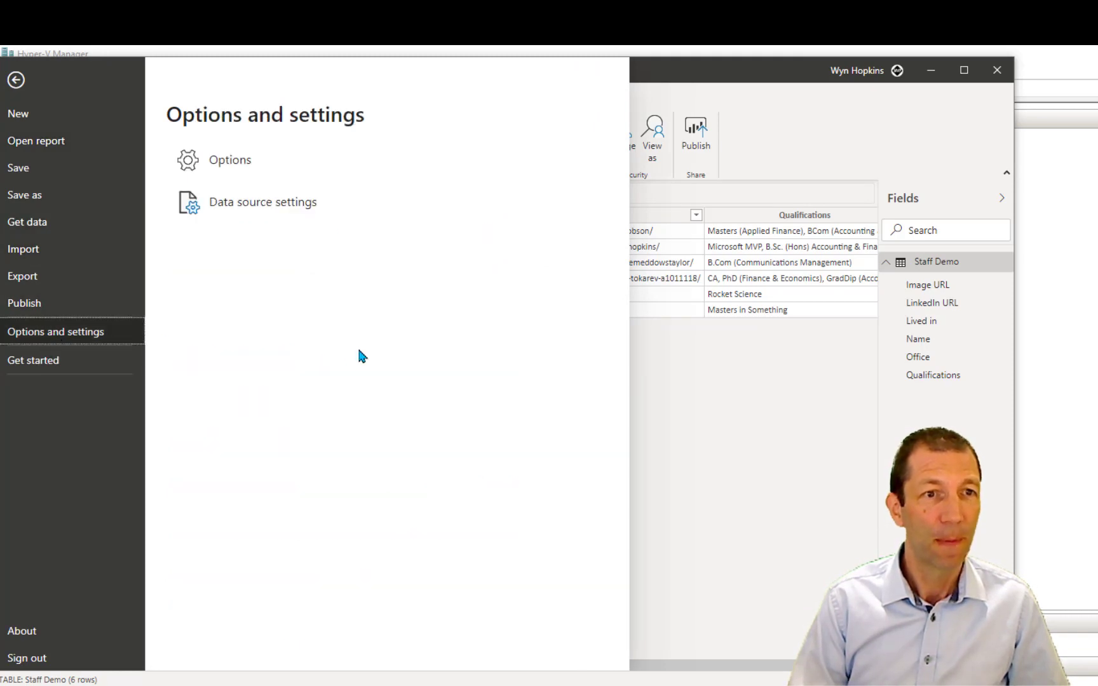
click(228, 163)
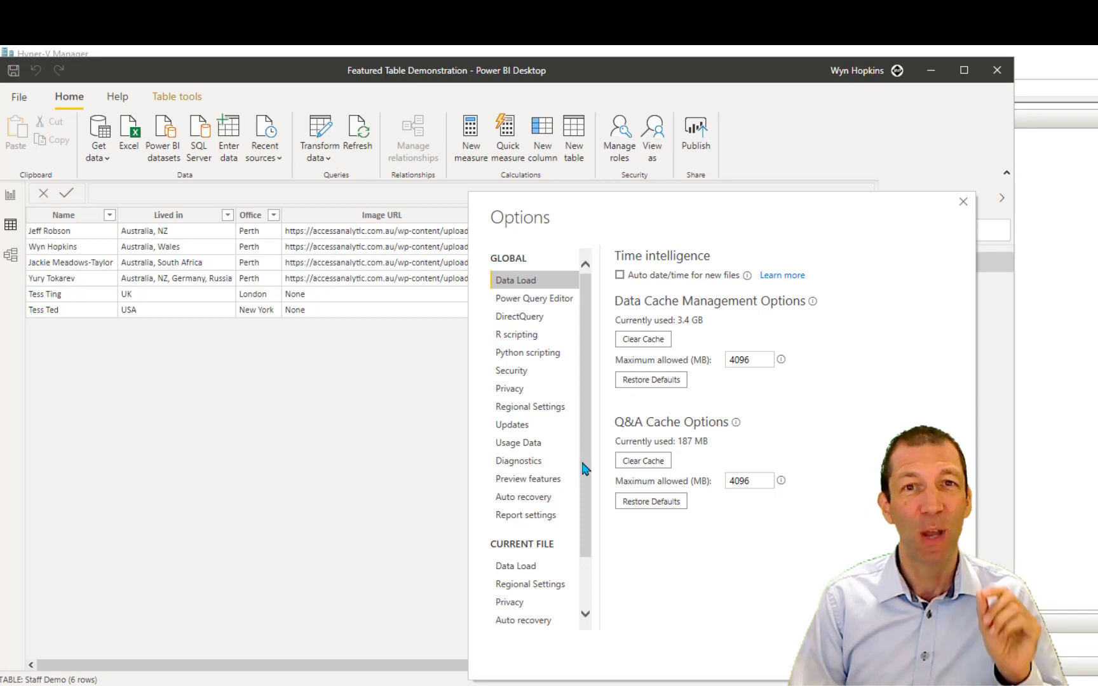
- Enable the Featured tables preview feature and close Options
scroll(582, 472, down, 2)
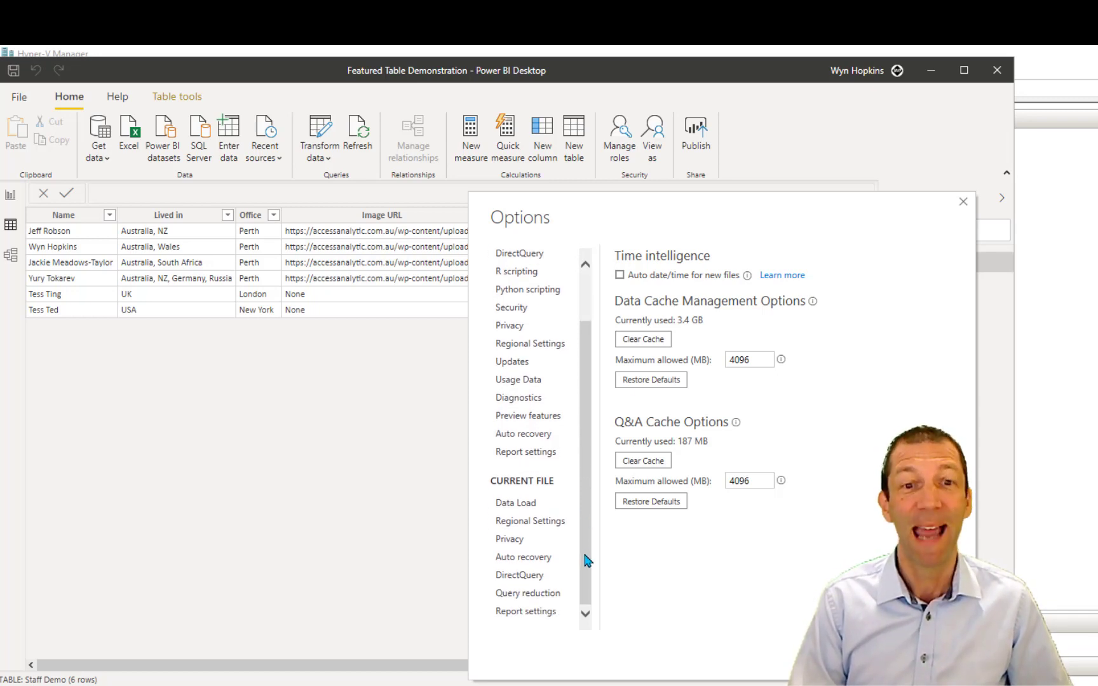
click(535, 417)
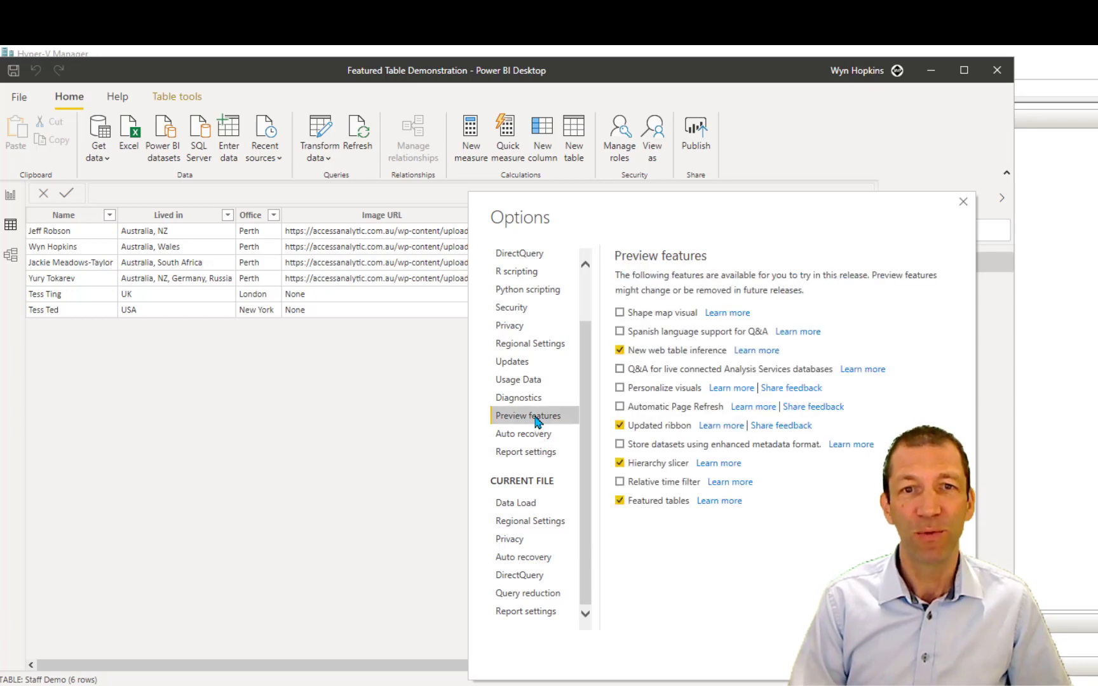
click(620, 500)
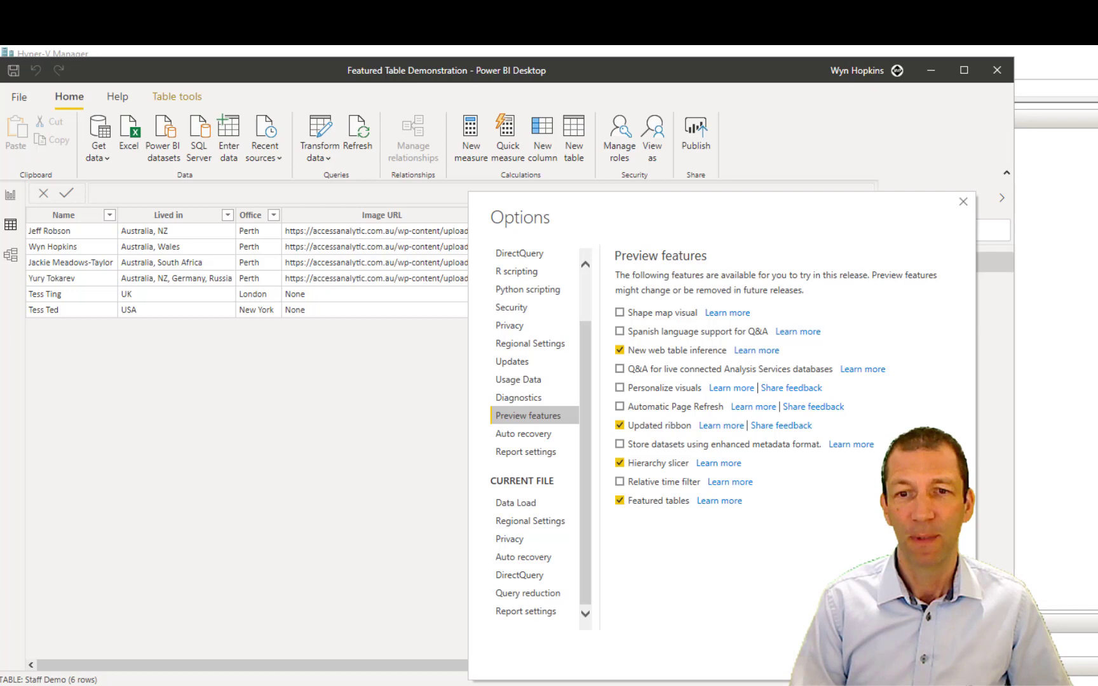
key(Return)
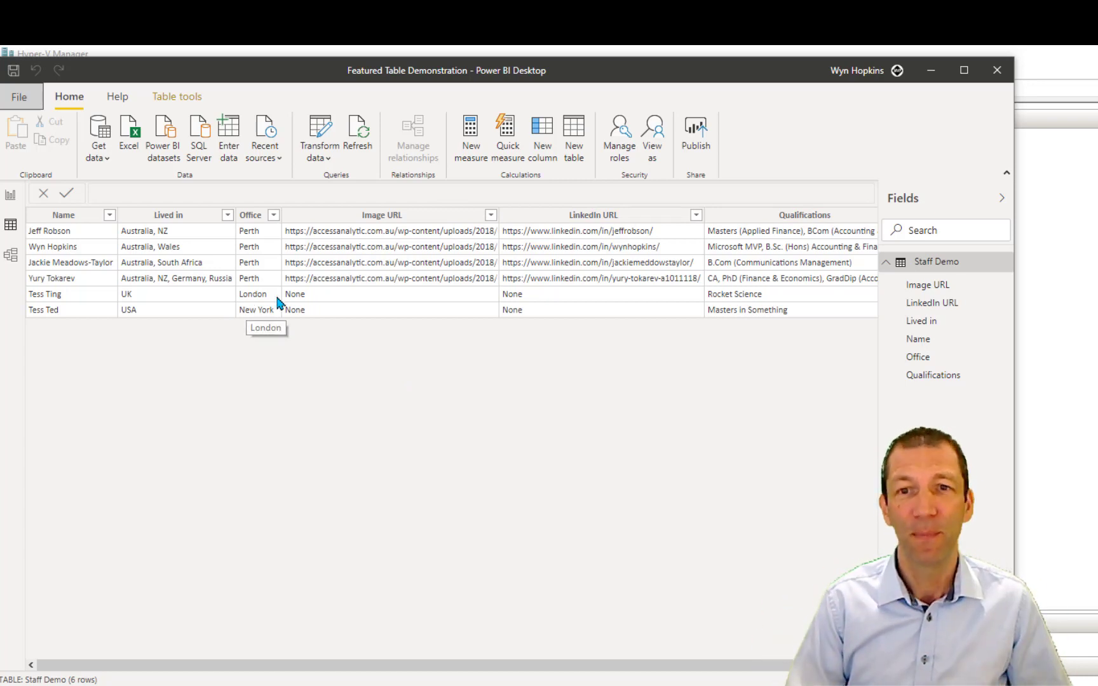
- In Model view, keep the 'Demo of AA Staff' description and choose Name as the row label for Staff Demo
click(12, 256)
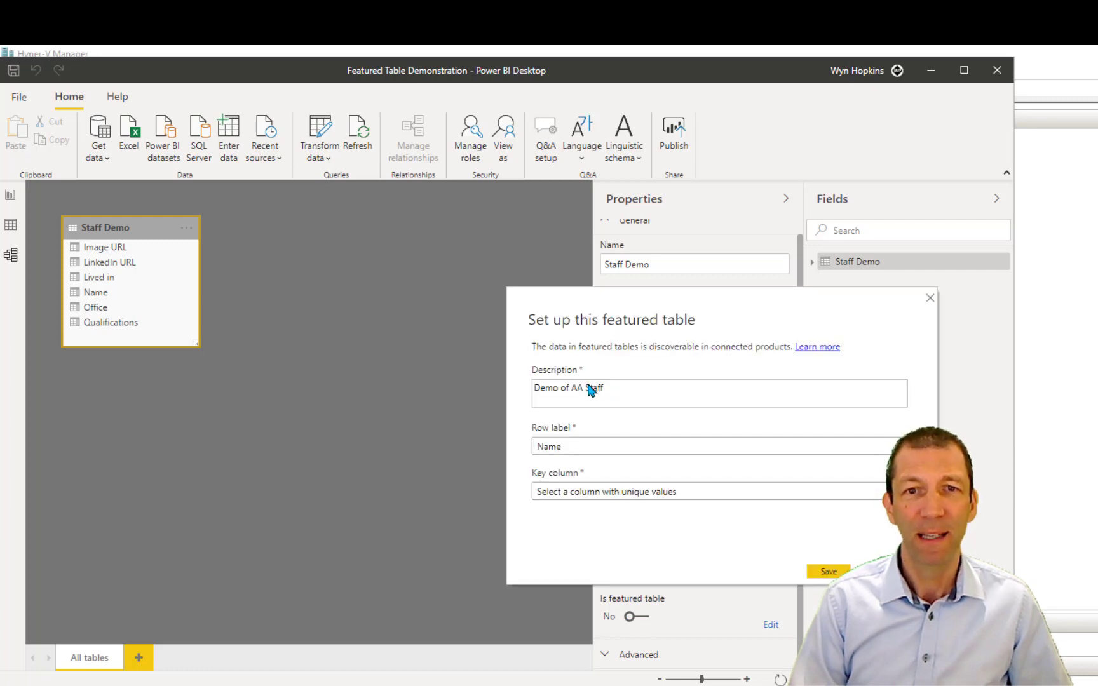
drag(637, 387, 533, 387)
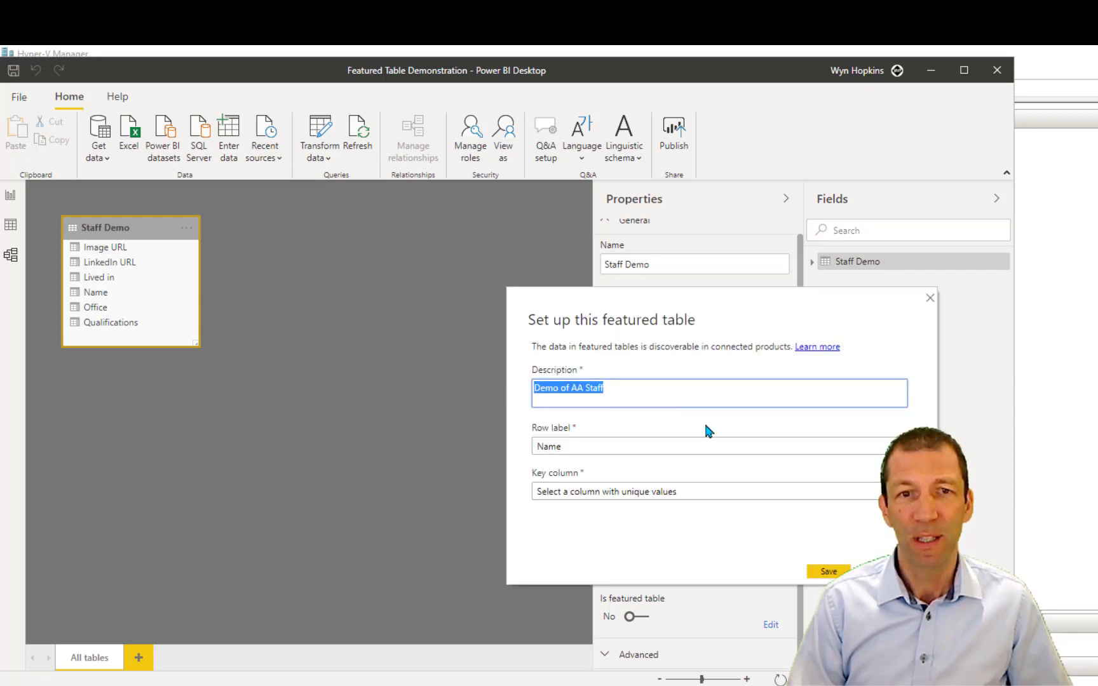
click(575, 446)
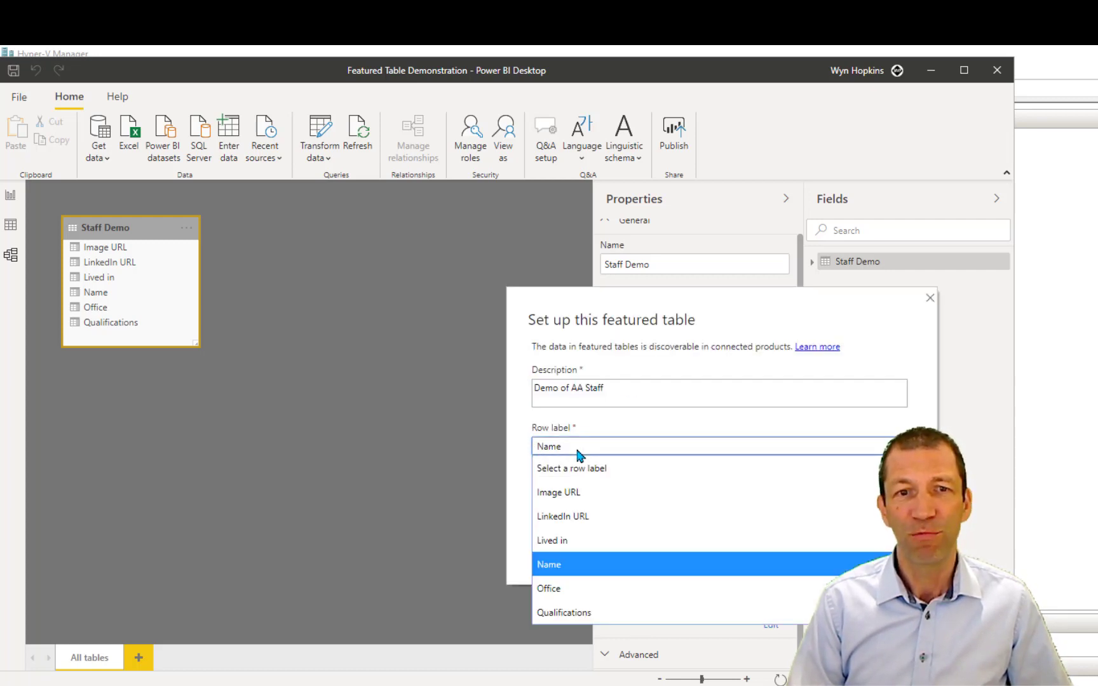
click(580, 568)
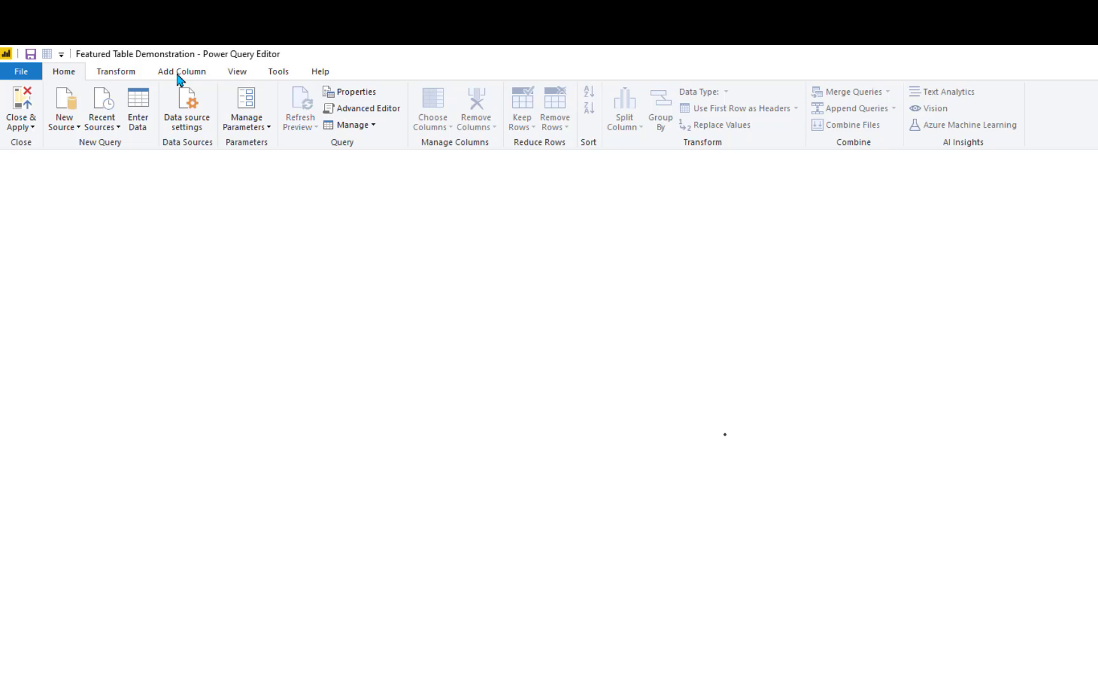
- Add an Index column starting from 1 to Staff Demo and apply the query changes
click(179, 75)
click(230, 108)
click(211, 144)
click(64, 72)
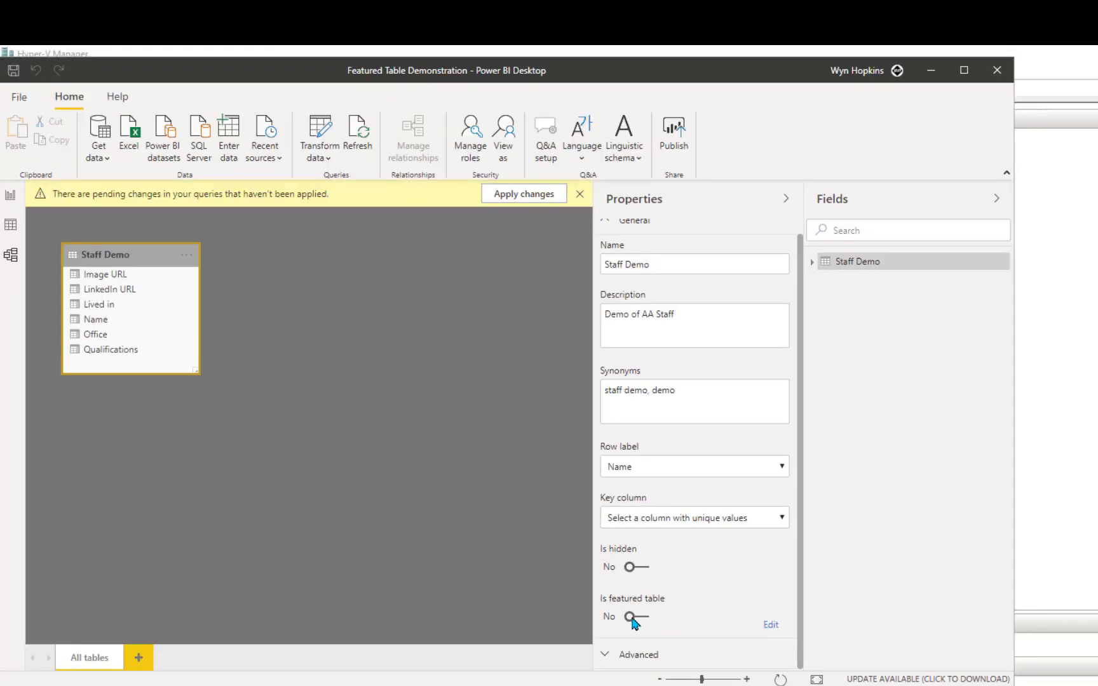
click(523, 193)
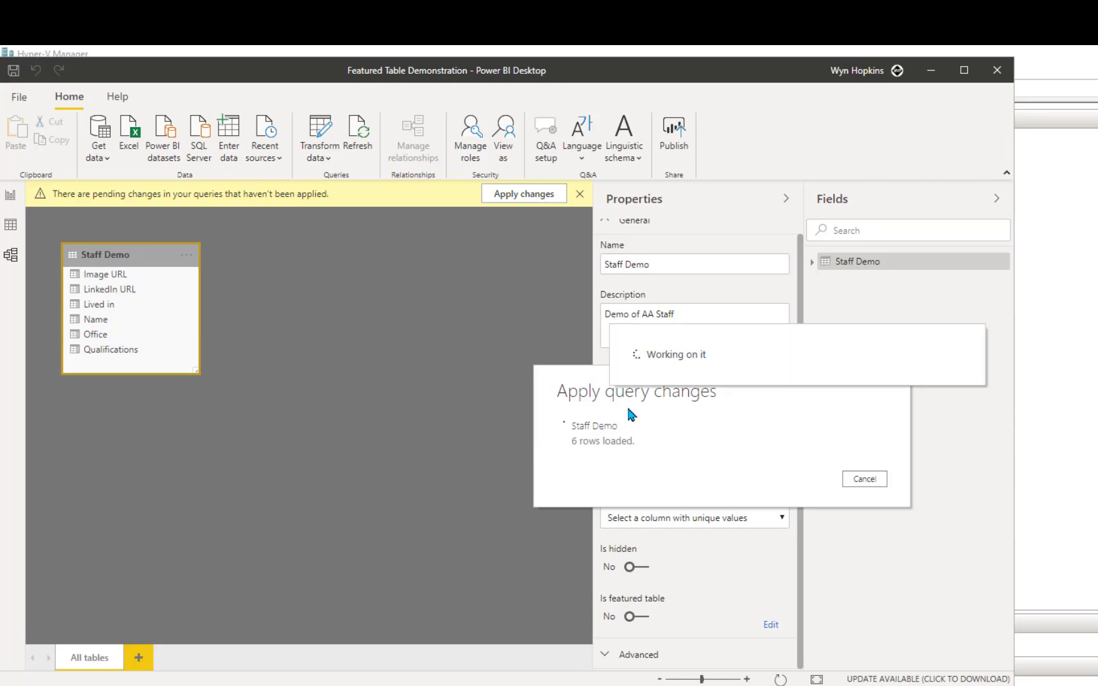
- Set Index as the key column for the Staff Demo featured table and save
click(632, 616)
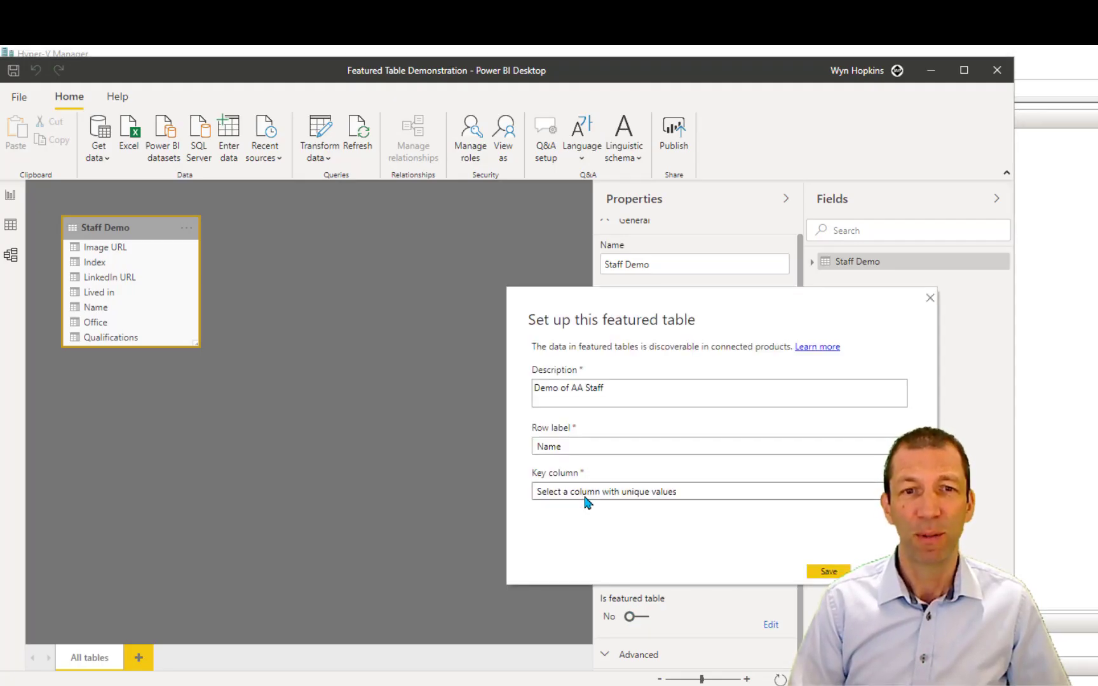
click(585, 493)
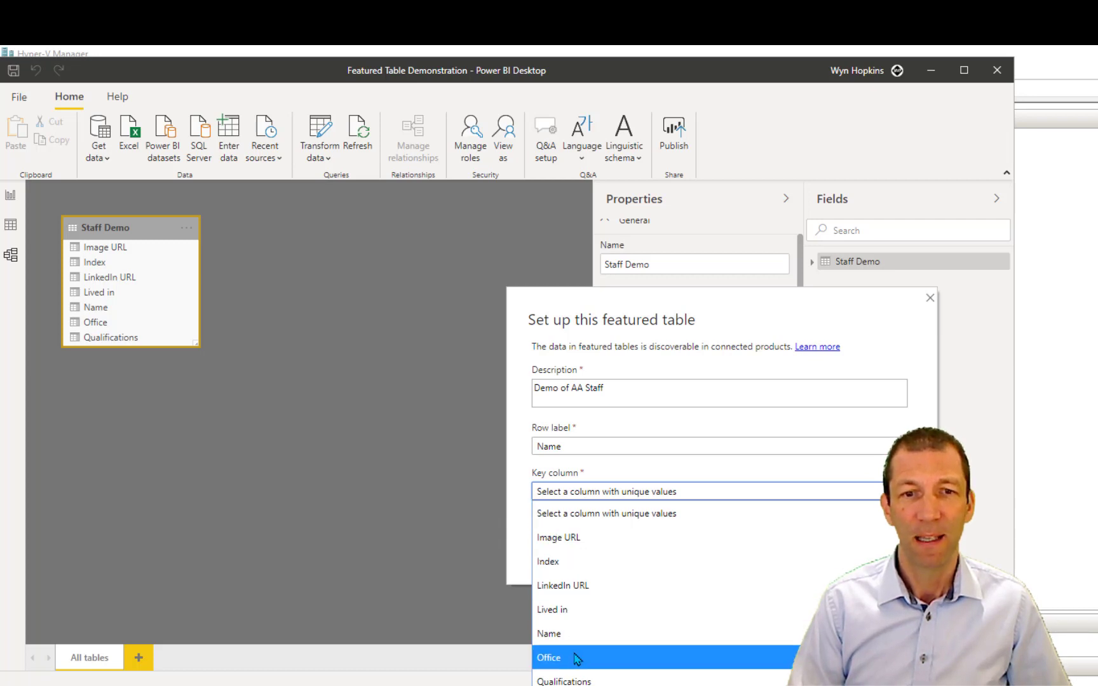
click(570, 560)
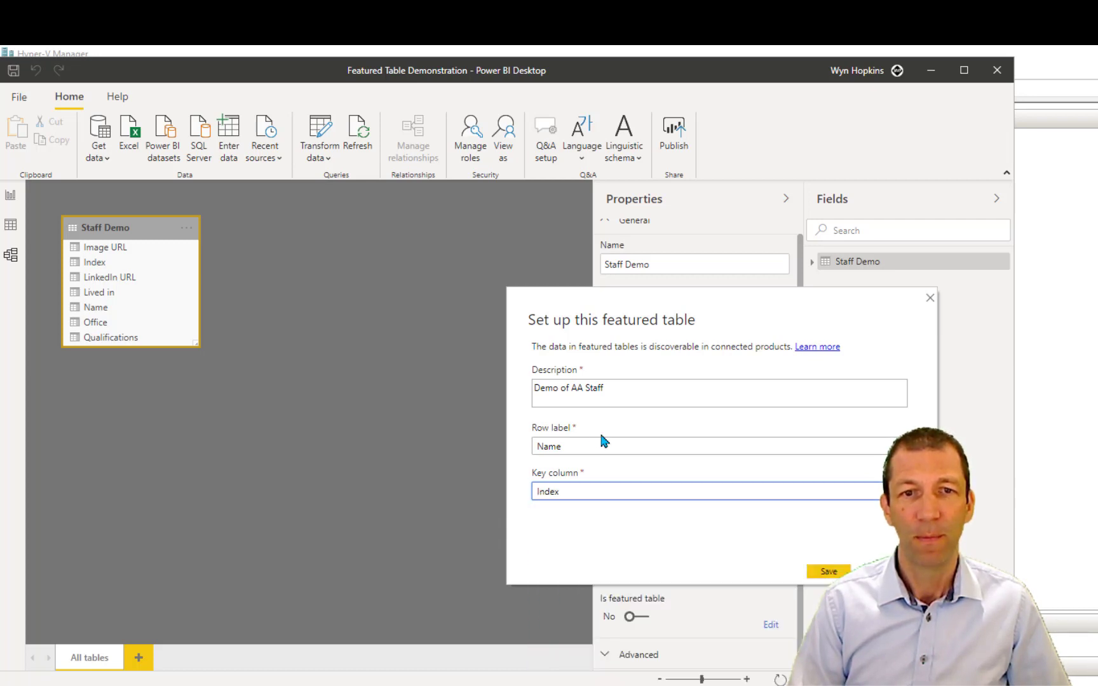
click(838, 572)
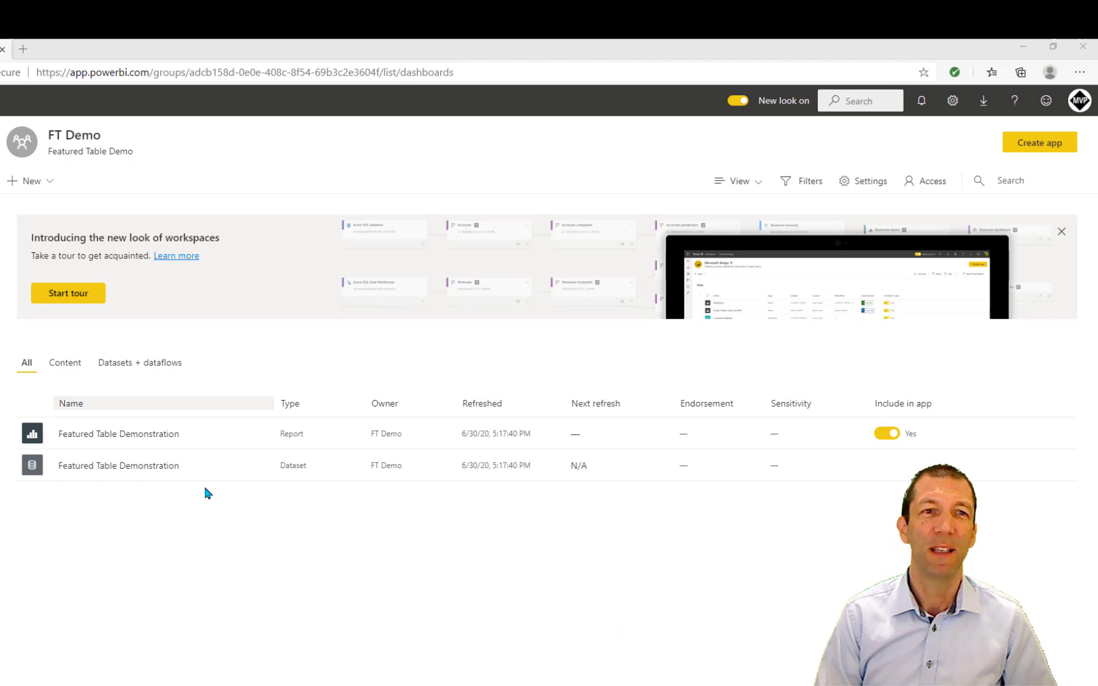
- Open the Admin portal from the settings gear in the FT Demo workspace
mouse_move(262, 466)
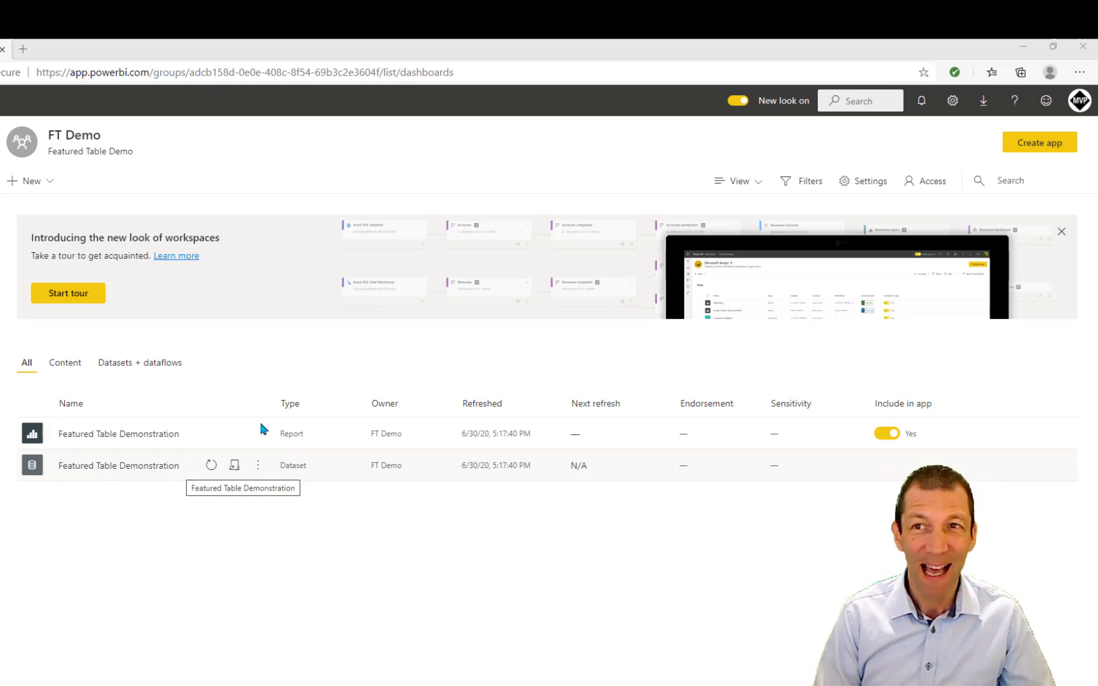
click(952, 102)
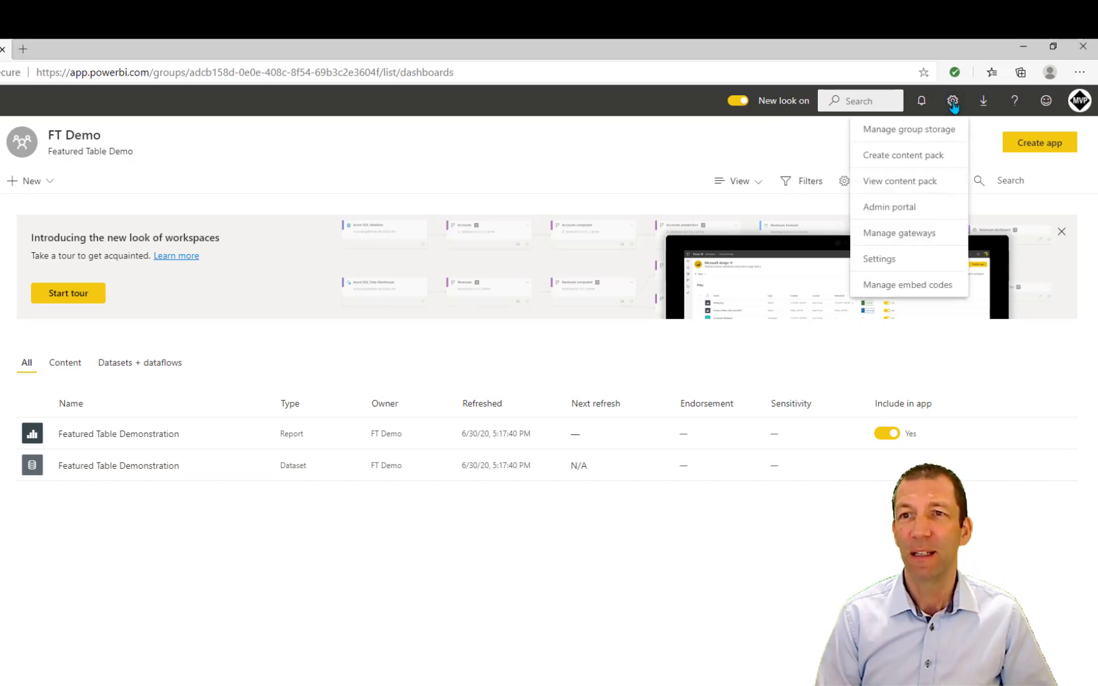
click(893, 215)
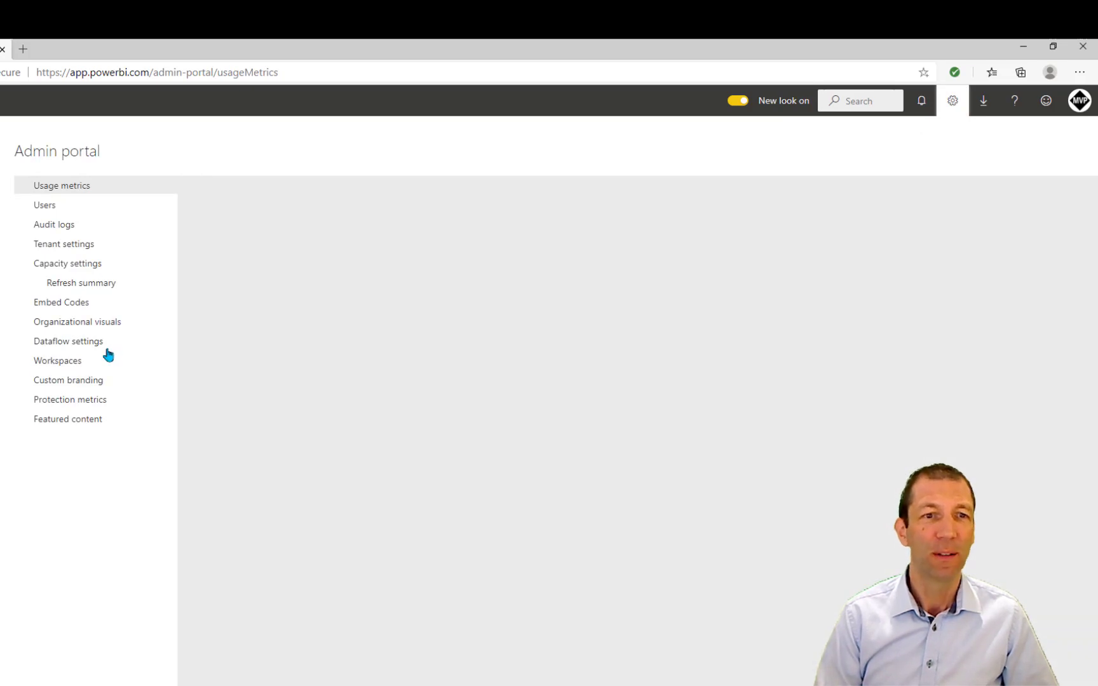
- In Tenant settings, expand 'Allow connections to featured tables' and confirm it is enabled organization-wide
click(74, 245)
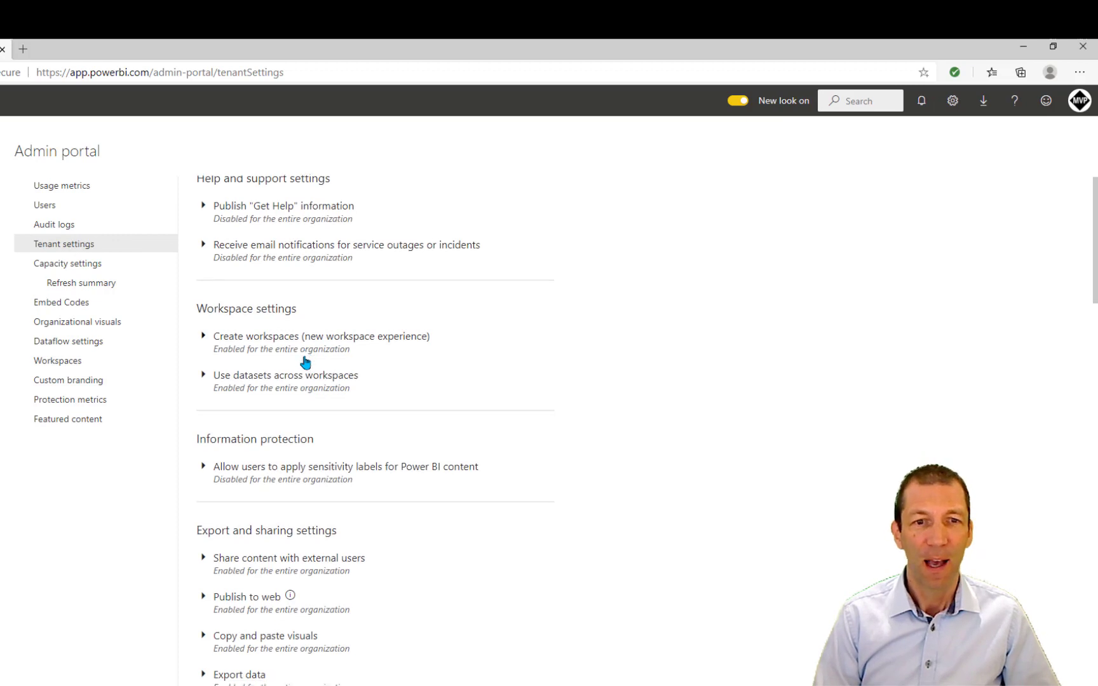
scroll(306, 362, down, 7)
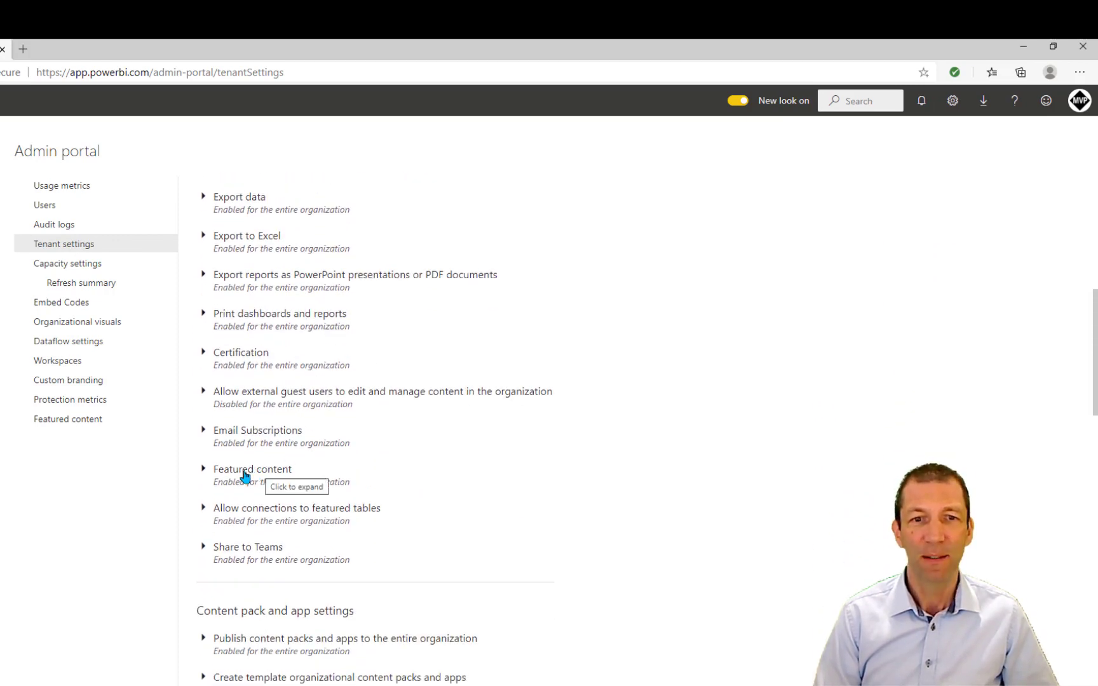
scroll(279, 465, down, 1)
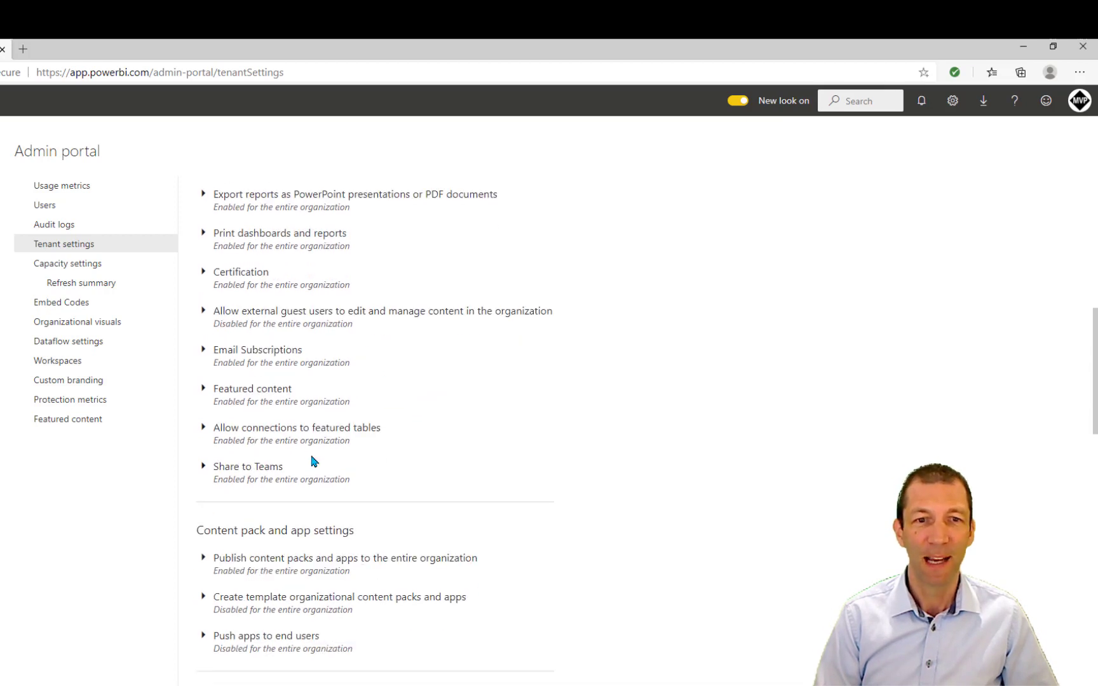
click(261, 436)
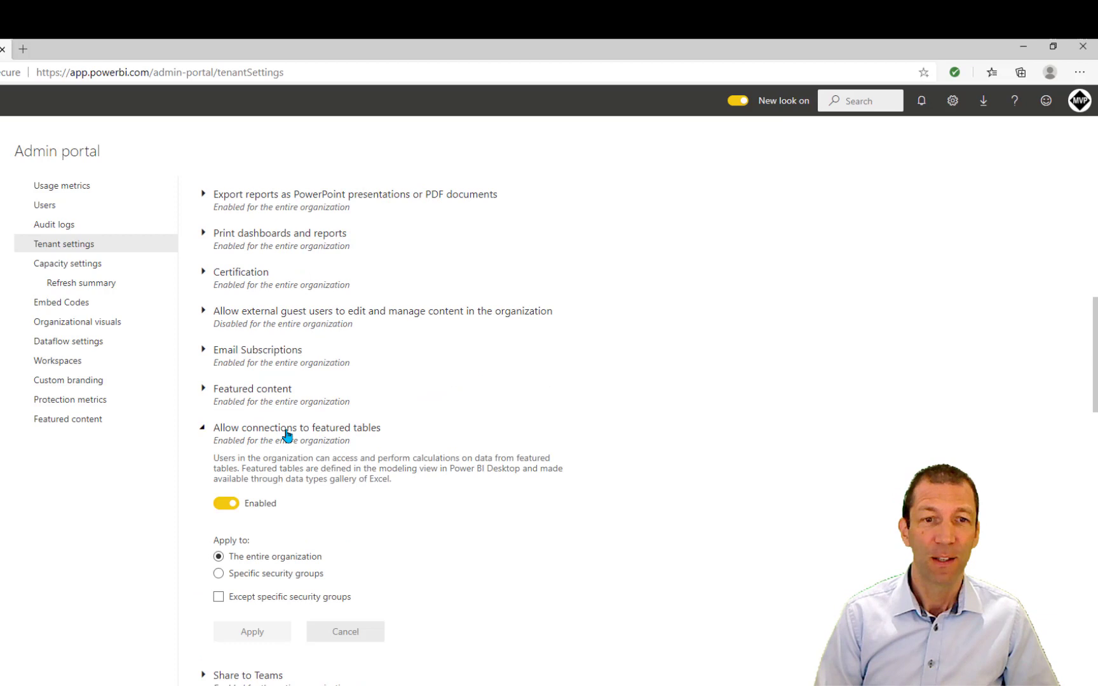
scroll(267, 432, down, 1)
scroll(244, 430, down, 1)
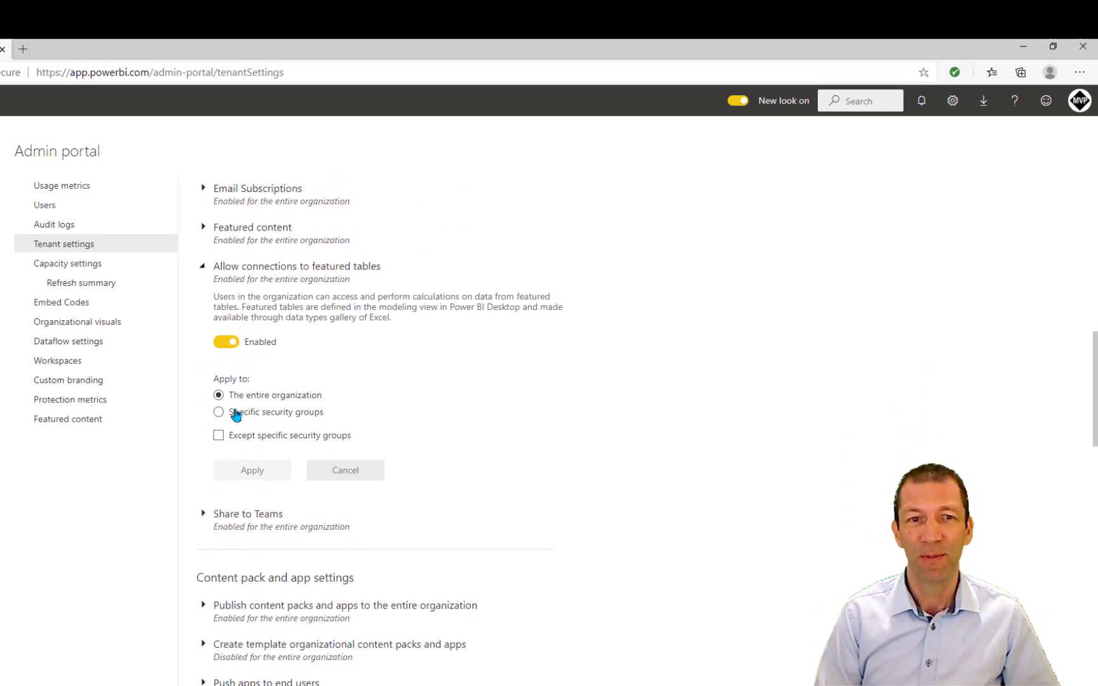
right_click(319, 414)
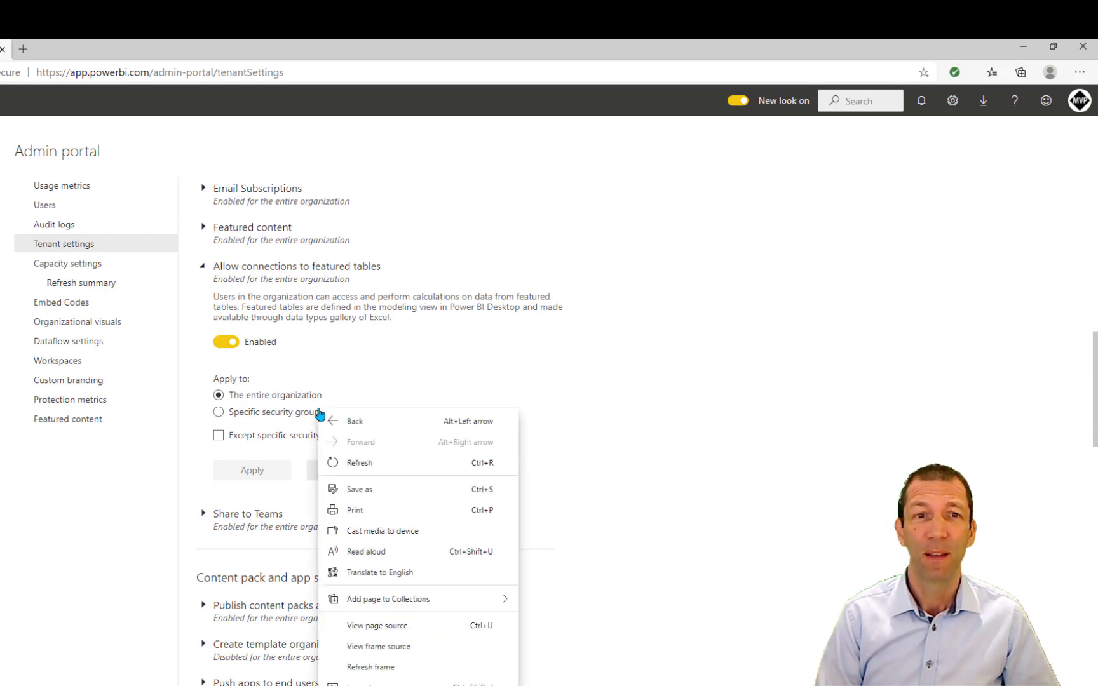
click(279, 356)
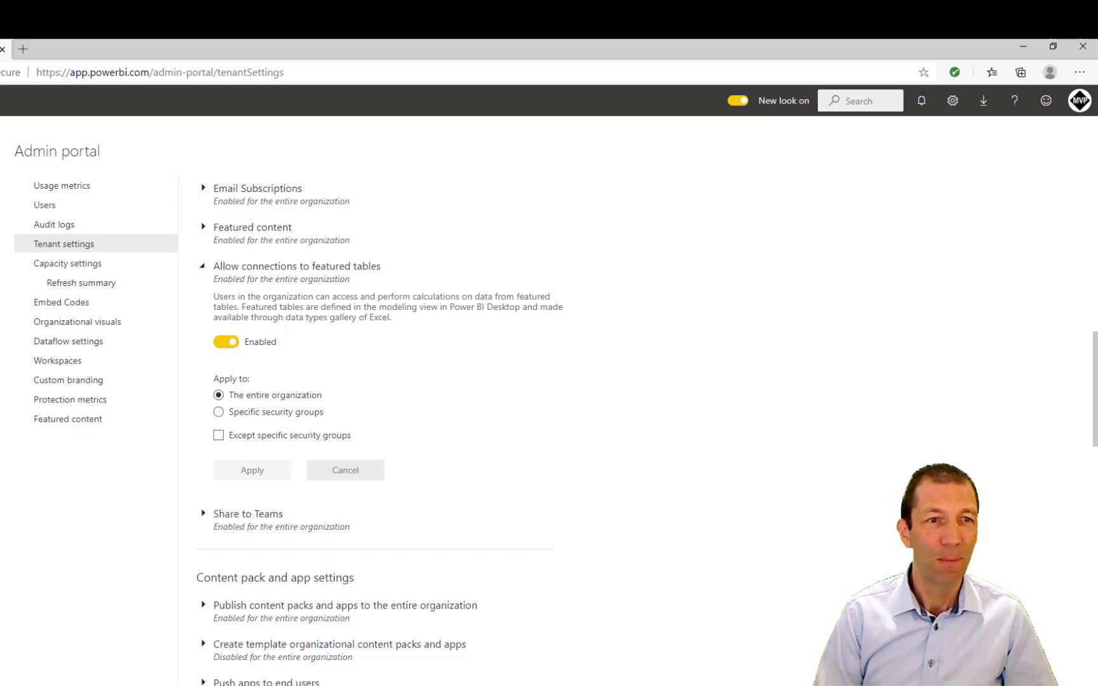
- Mark the Featured Table Demonstration dataset as Certified under Endorsement in its settings
key(alt+Left)
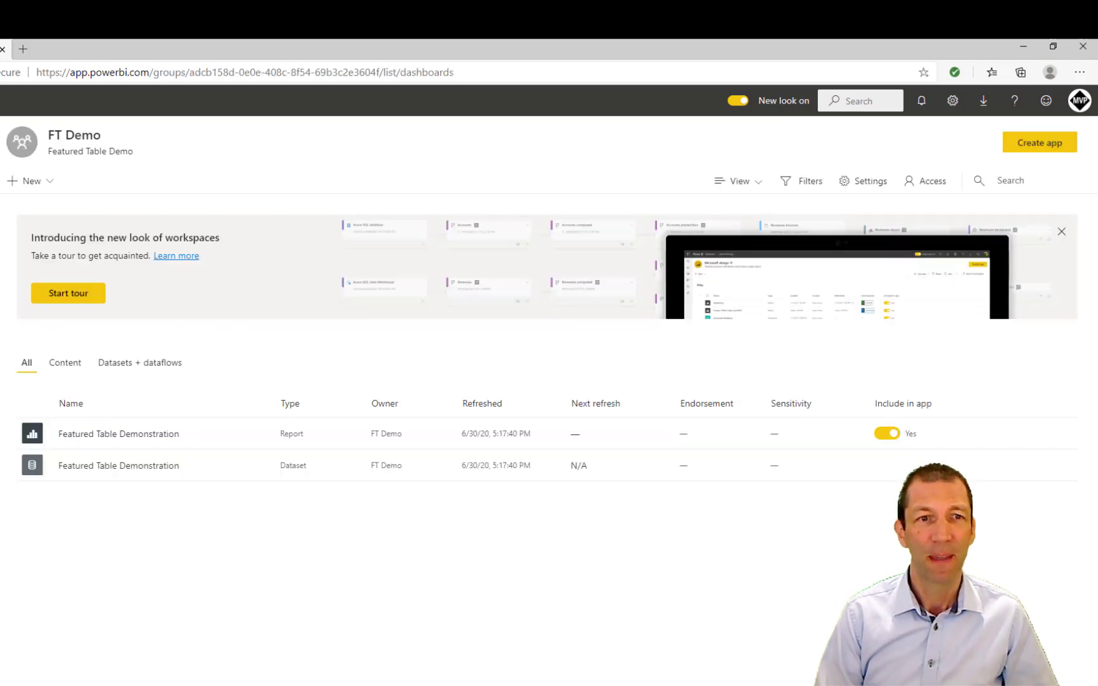
click(257, 465)
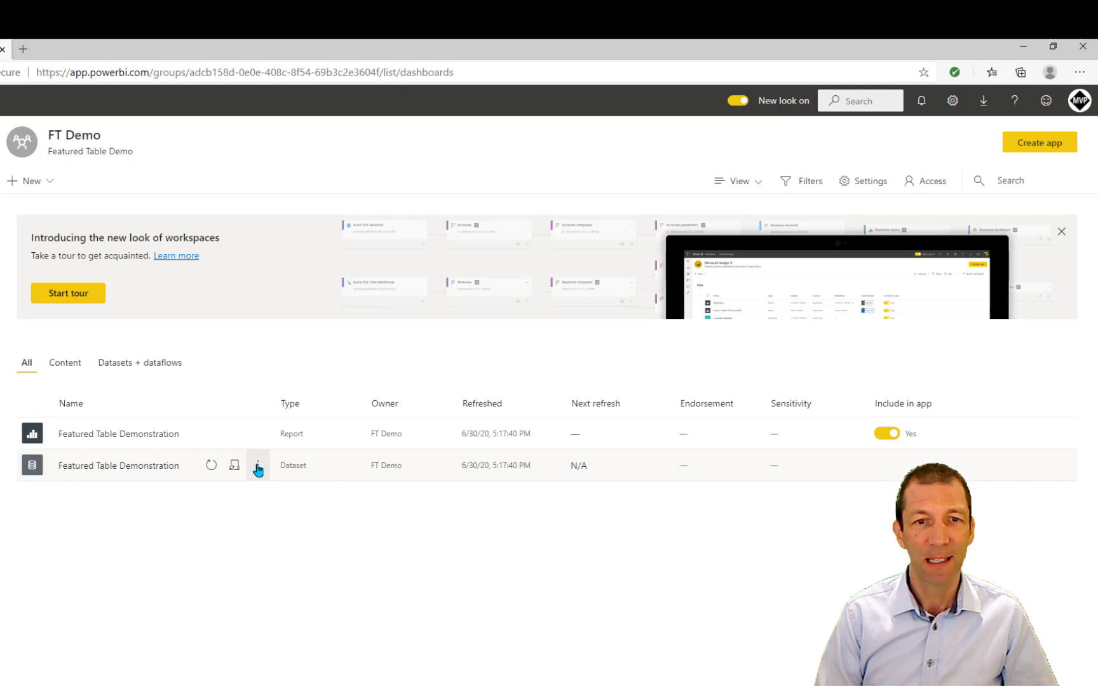
right_click(284, 374)
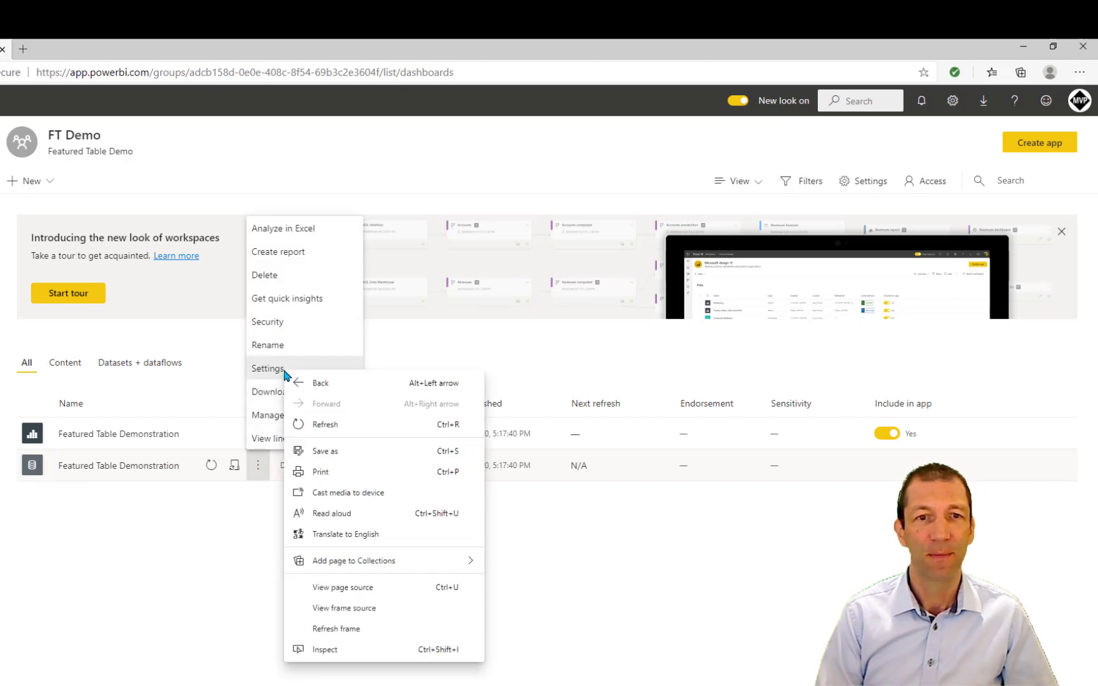
click(276, 374)
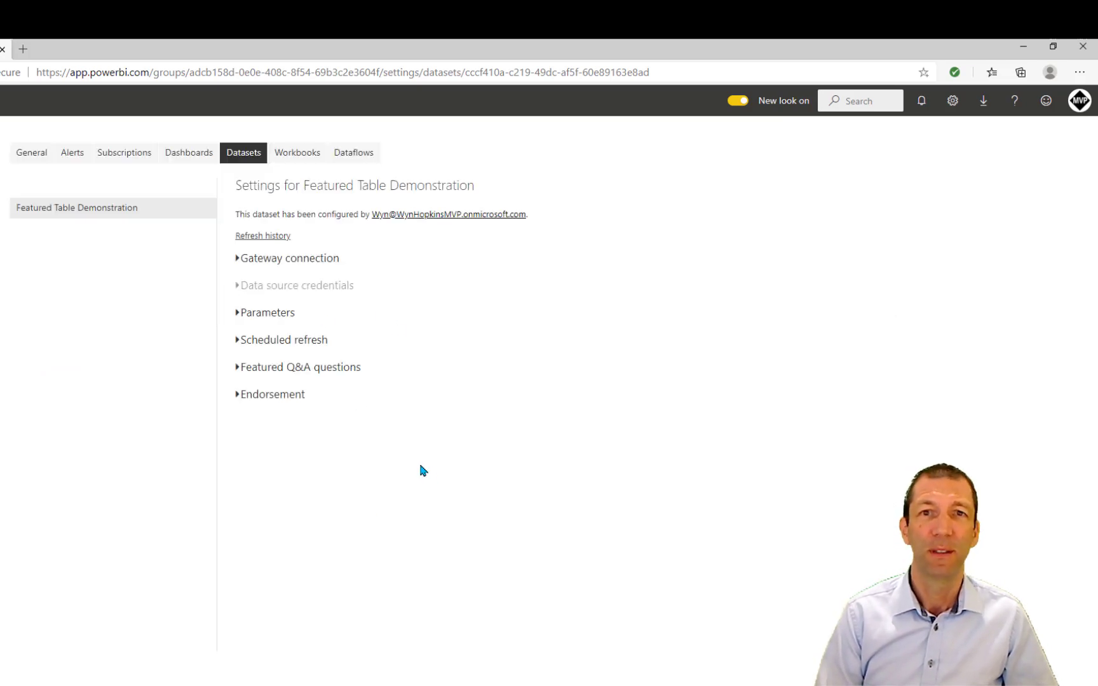
click(239, 398)
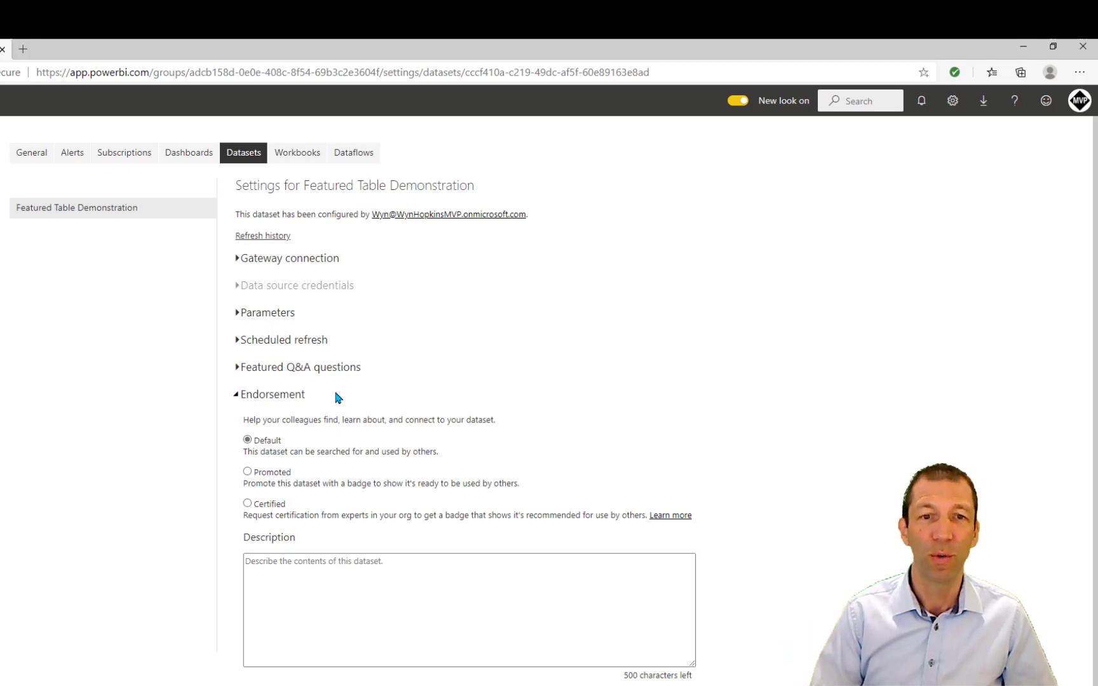
click(247, 493)
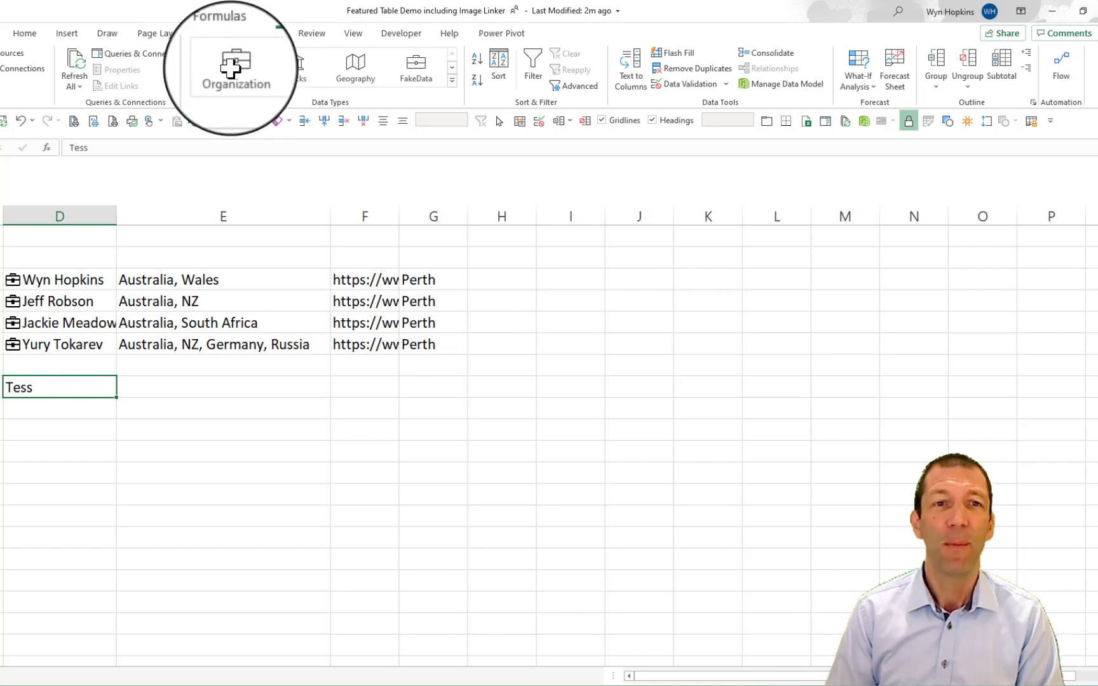
- Try converting the name in D8 to the Organization data type and close the no-results pane
click(236, 71)
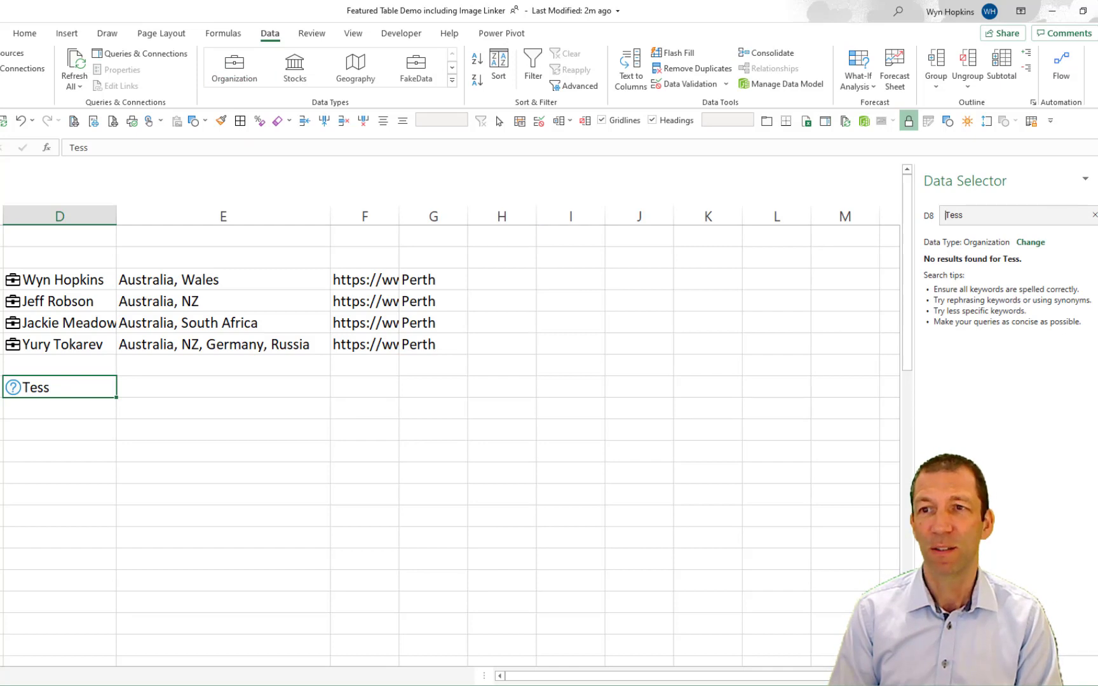
click(1096, 180)
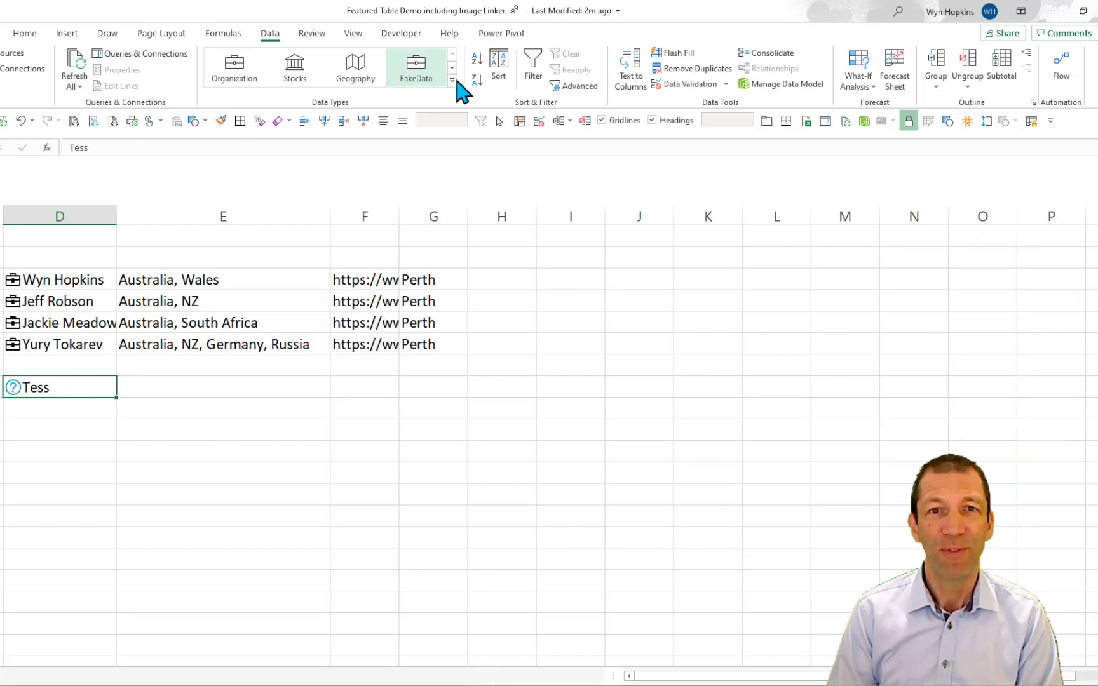
- Convert the D8 name to a Staff Demo record and insert its Office, New York, into E8
click(452, 81)
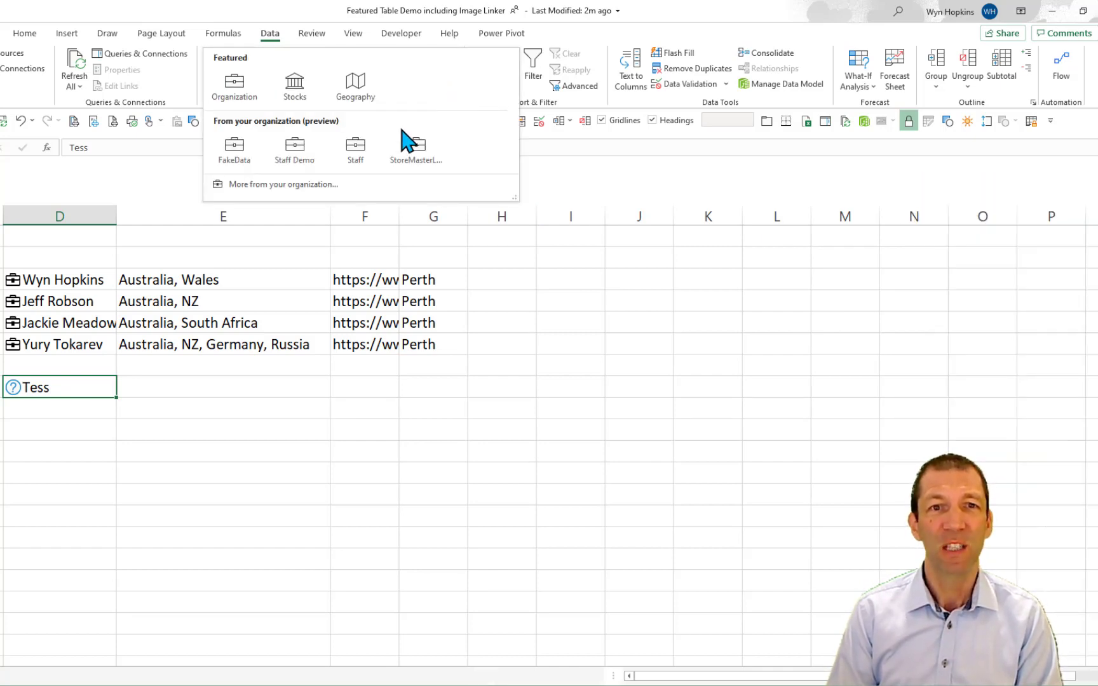
click(295, 154)
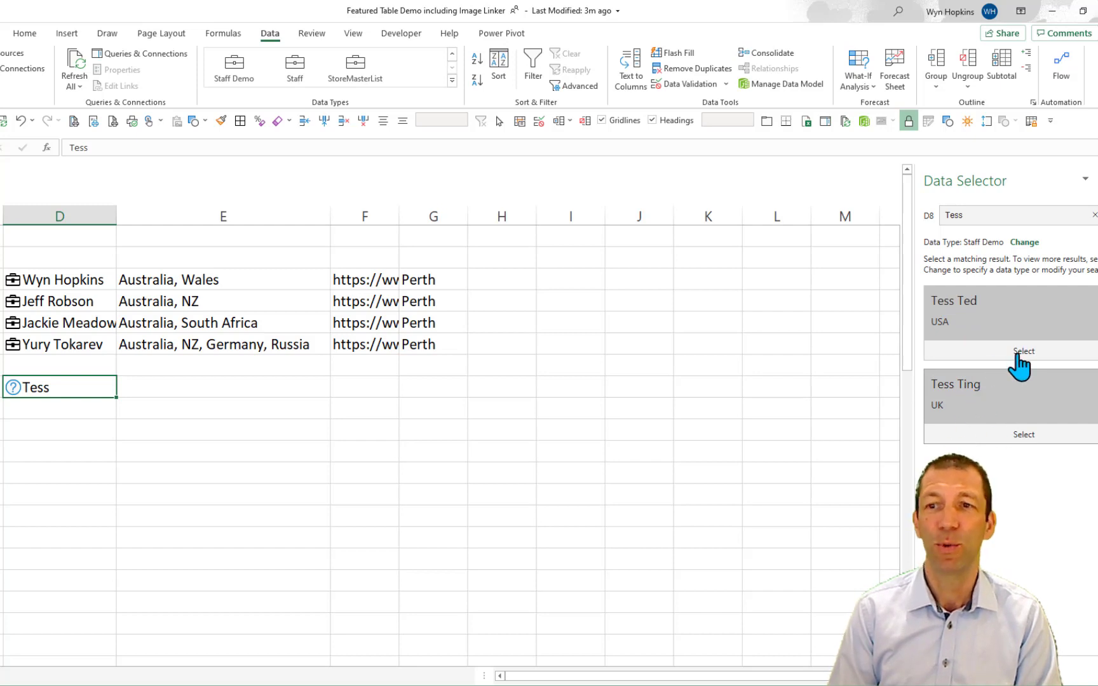
click(1014, 348)
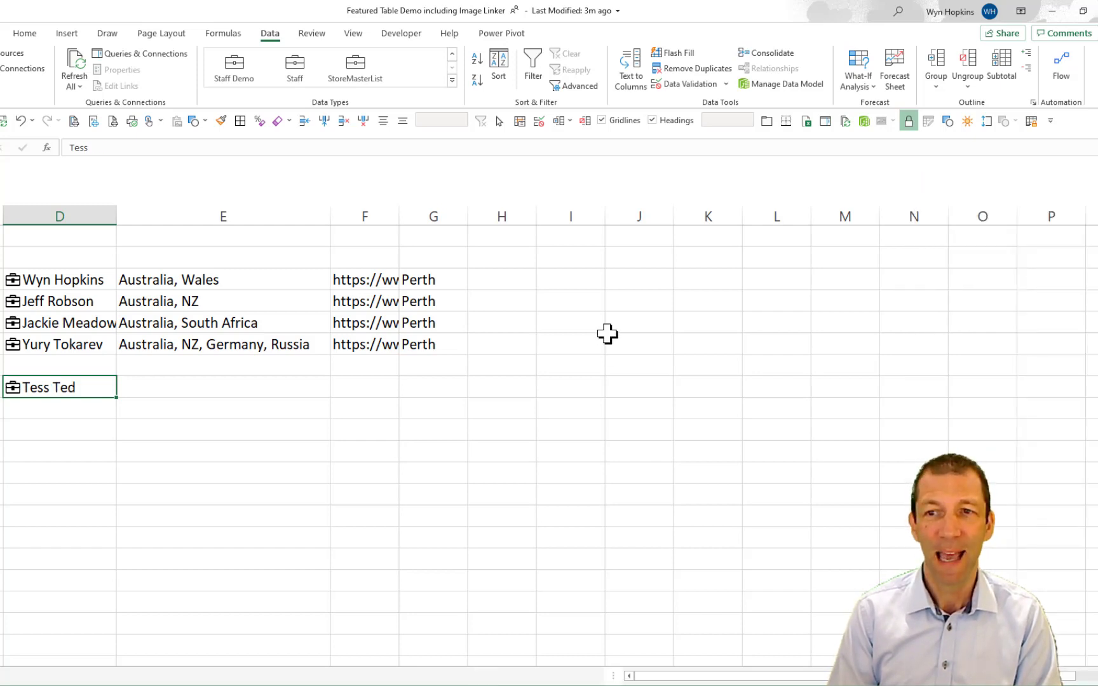
click(127, 367)
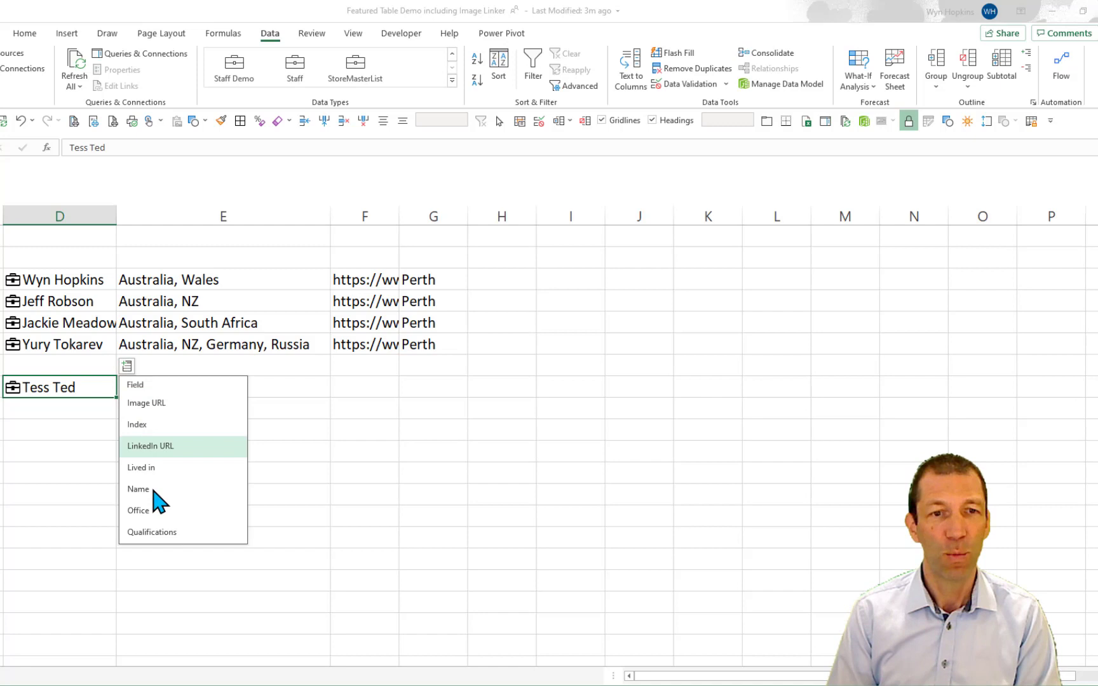
click(159, 511)
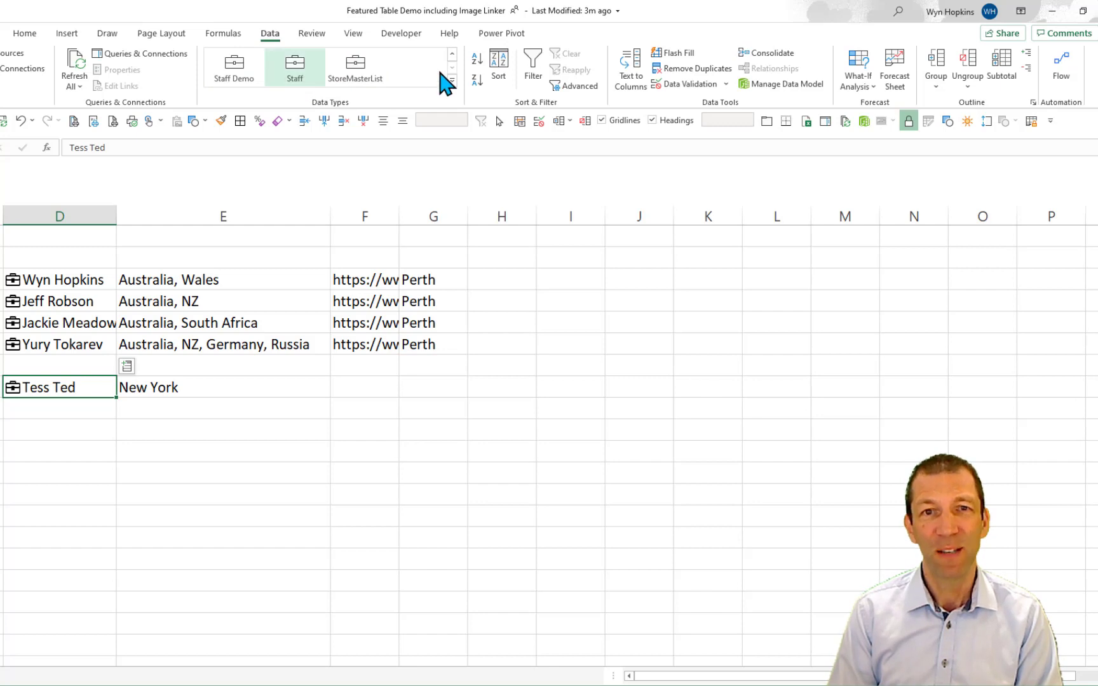
click(452, 80)
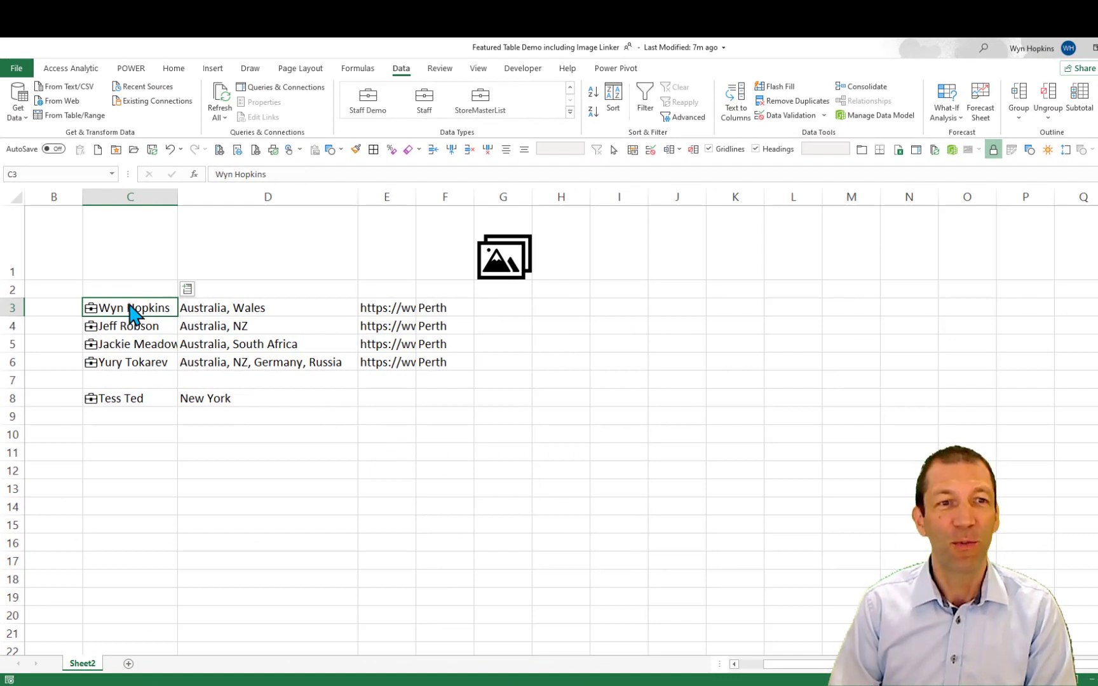
- Insert Image URLs for the C3:C6 staff into G3:G6 and run the G1 picture macro to show photos
drag(143, 309, 142, 360)
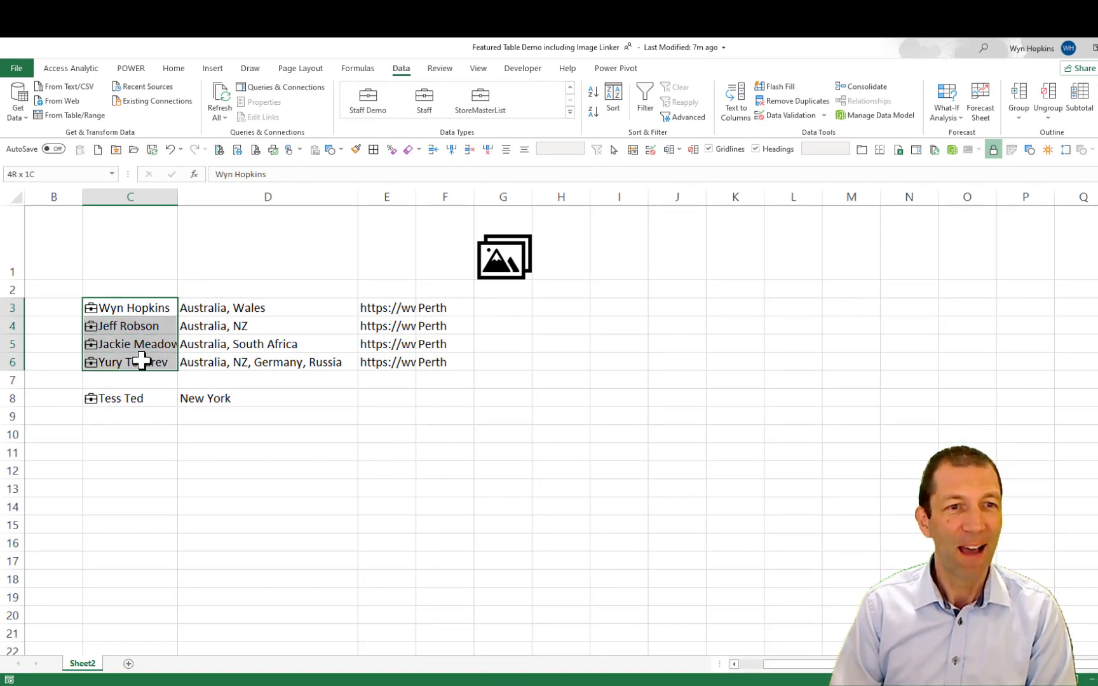
click(188, 290)
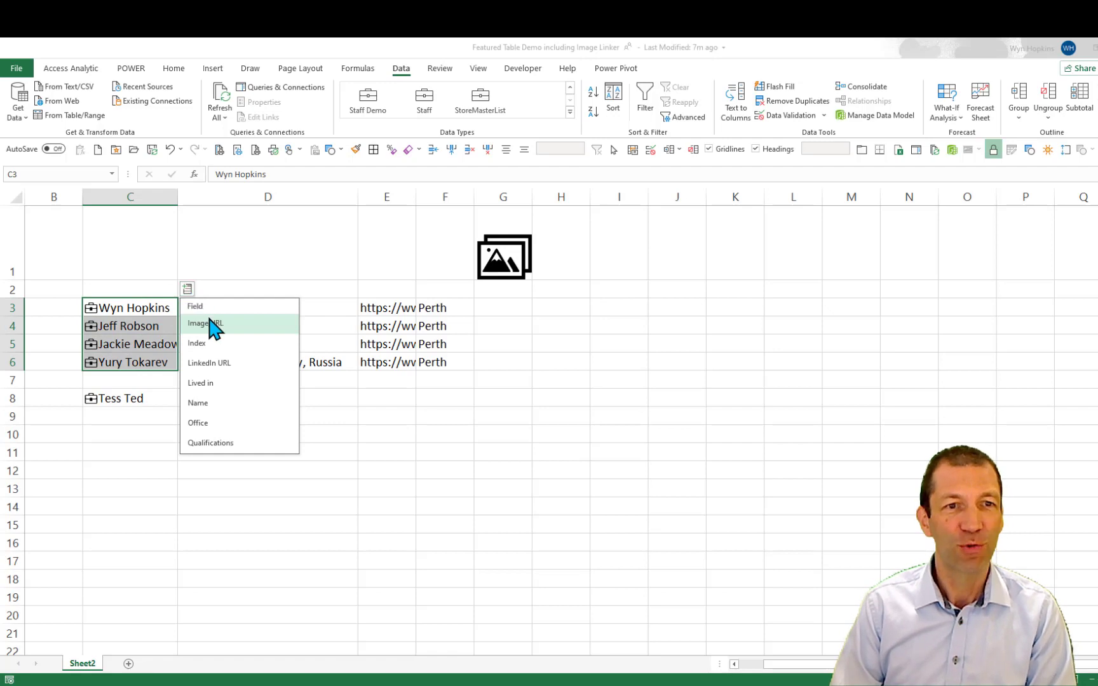
click(213, 324)
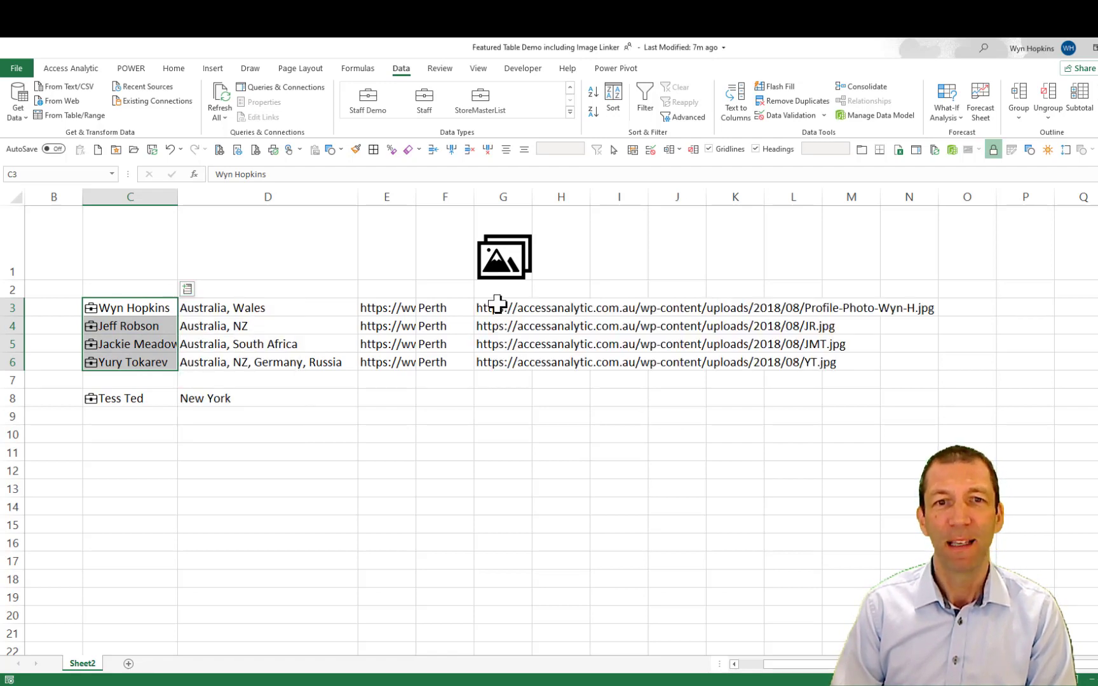
drag(499, 308, 505, 367)
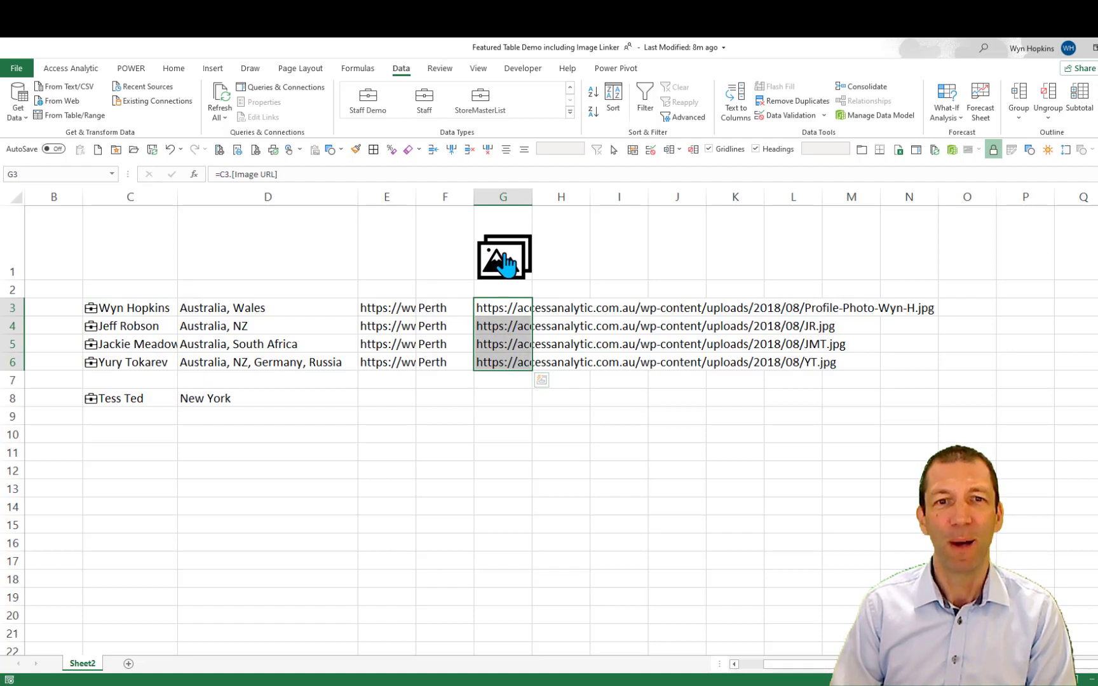
click(505, 273)
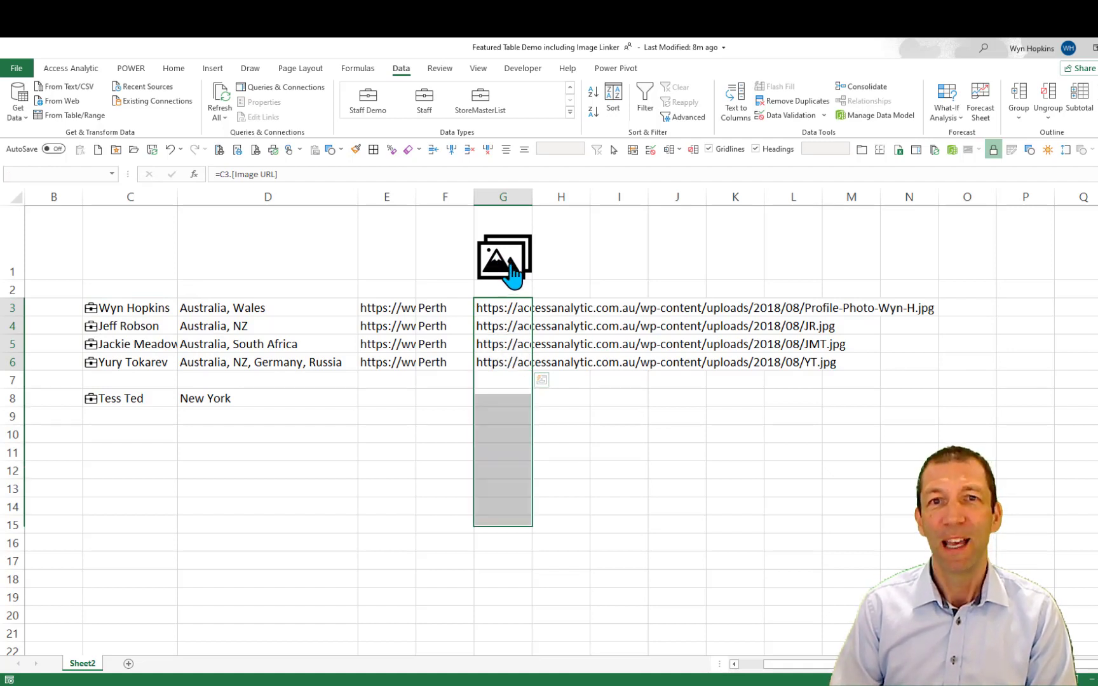